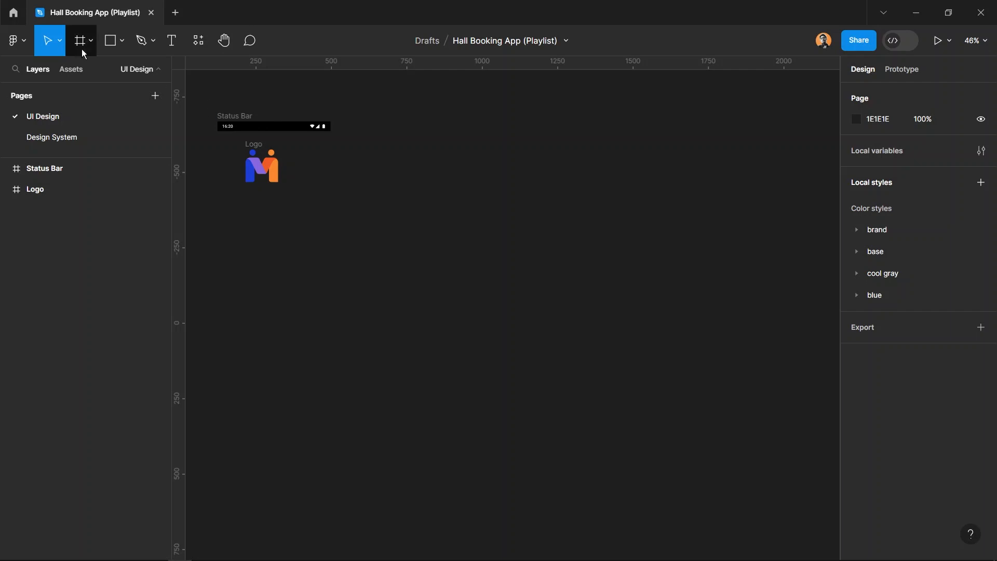
Add an iPhone 13 mini frame to the canvas
click(81, 42)
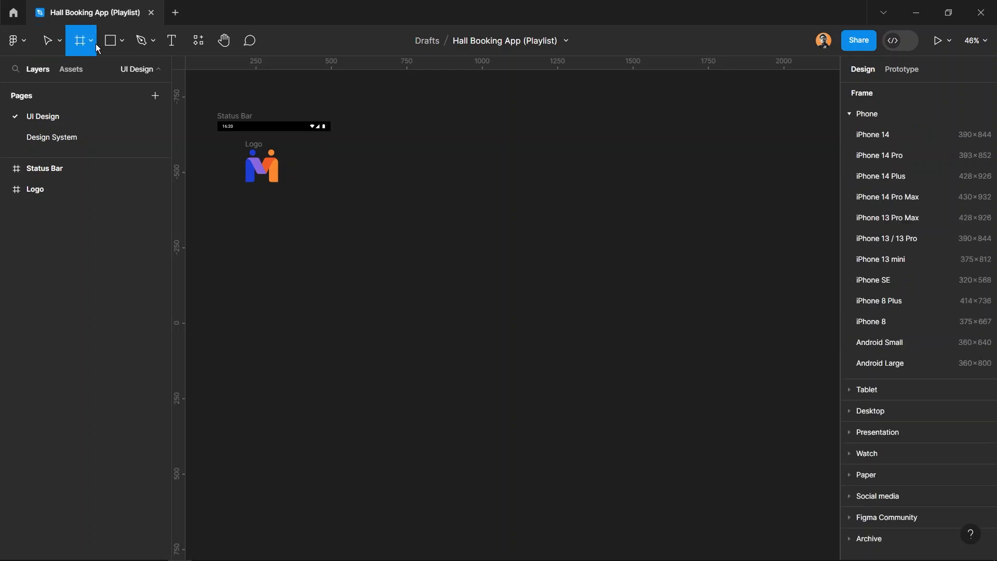
click(927, 268)
click(659, 234)
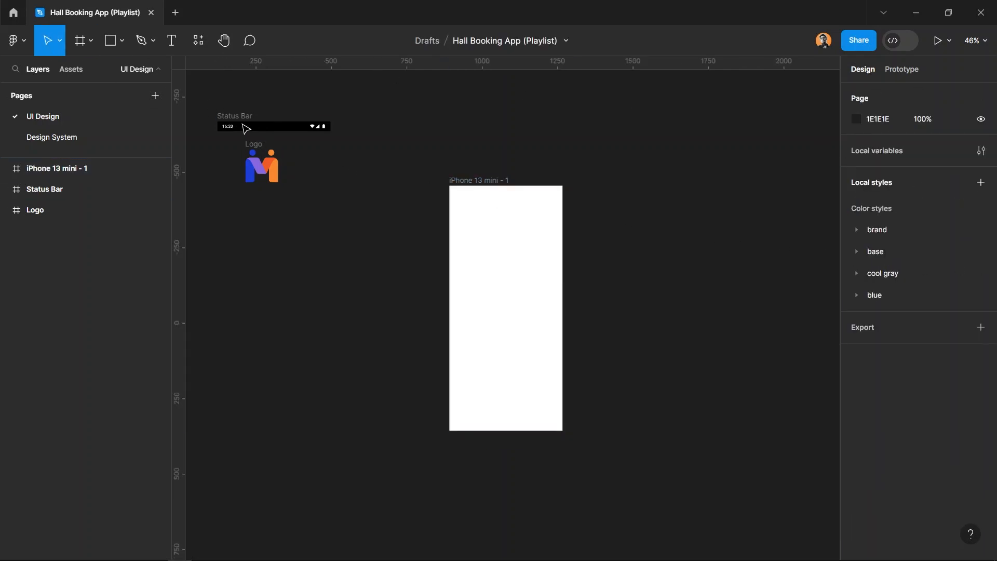
Move the Status Bar into the iPhone 13 mini frame and align it to the frame's top-left corner
click(260, 126)
drag(443, 192, 493, 200)
scroll(493, 199, up, 5)
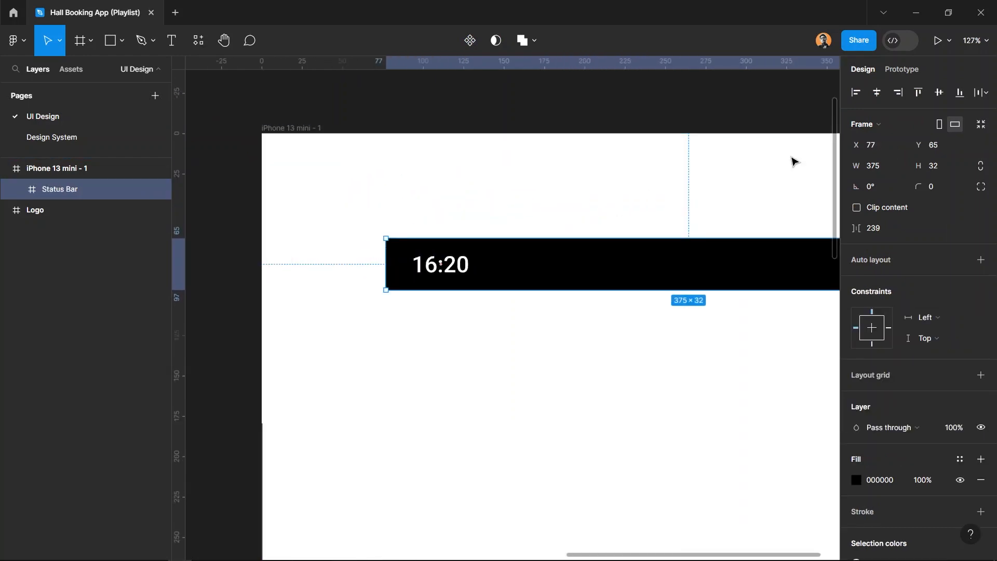
click(856, 92)
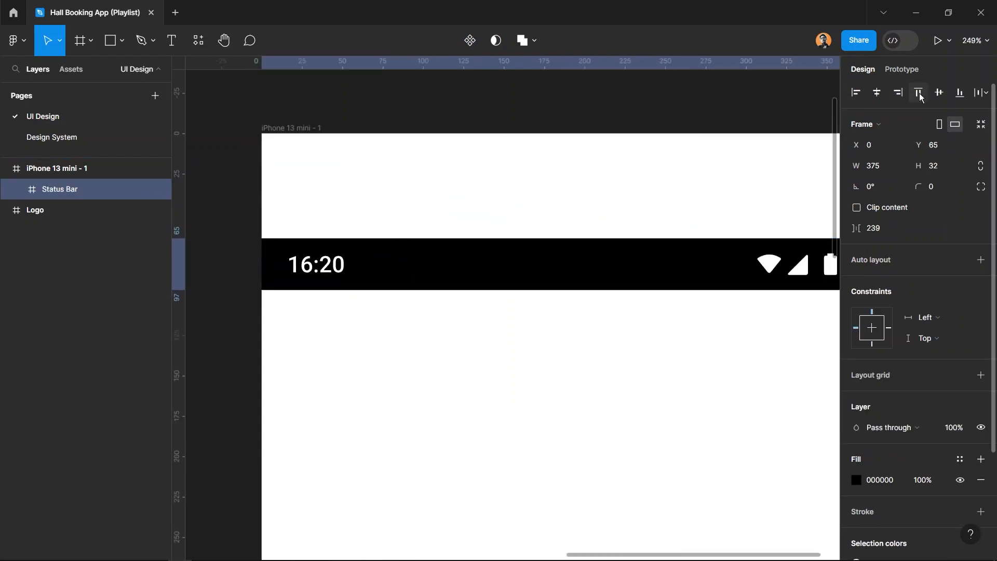
click(919, 92)
scroll(521, 220, down, 5)
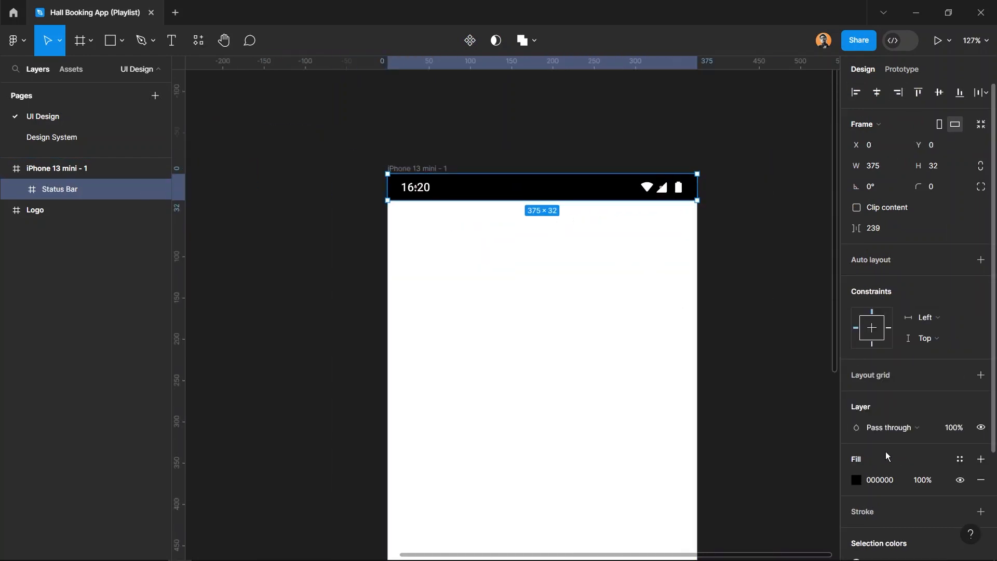
Fill the status bar with the dark blue brand/primary color style
click(960, 460)
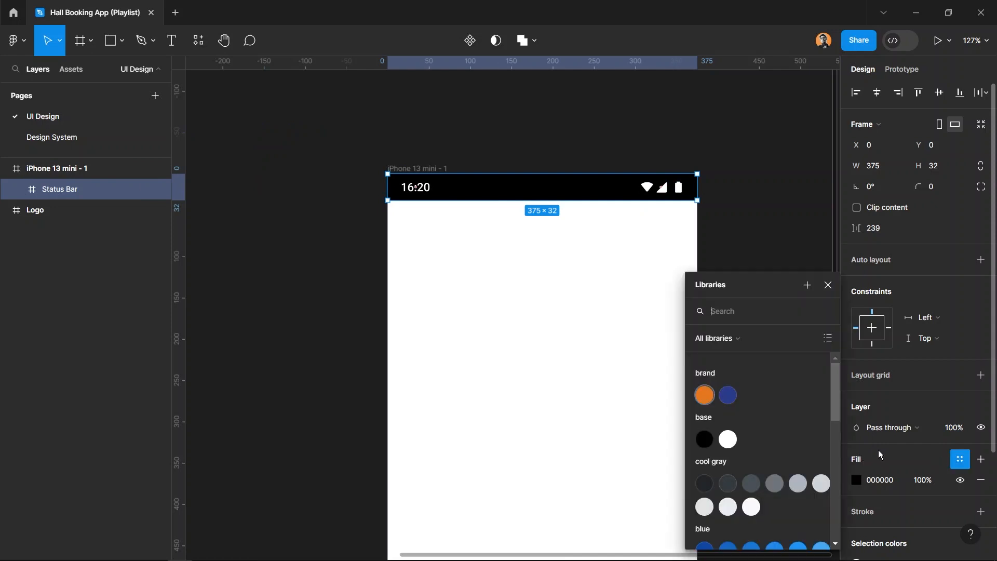
click(730, 397)
click(556, 164)
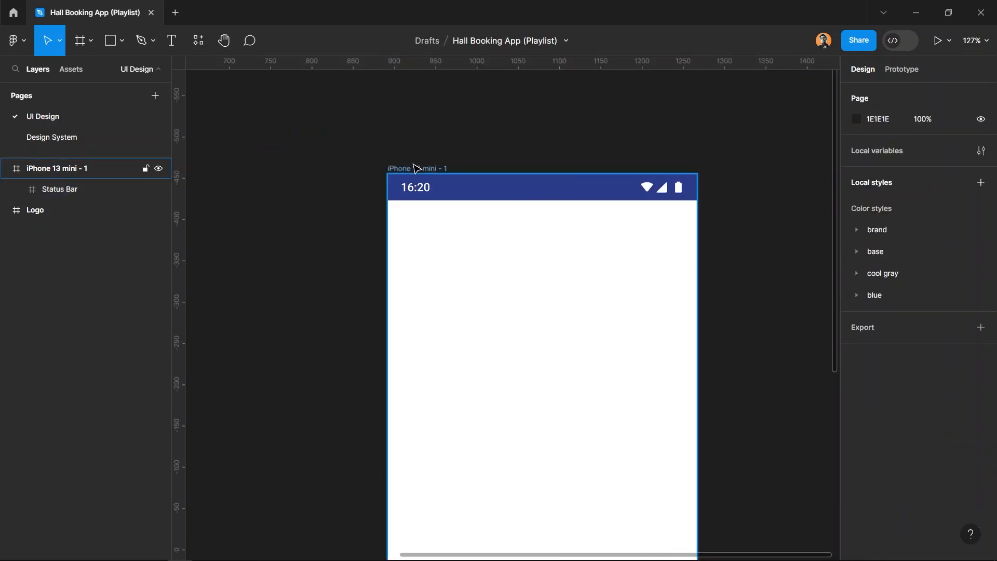
Set the iPhone 13 mini frame's corner radius to 24
click(416, 168)
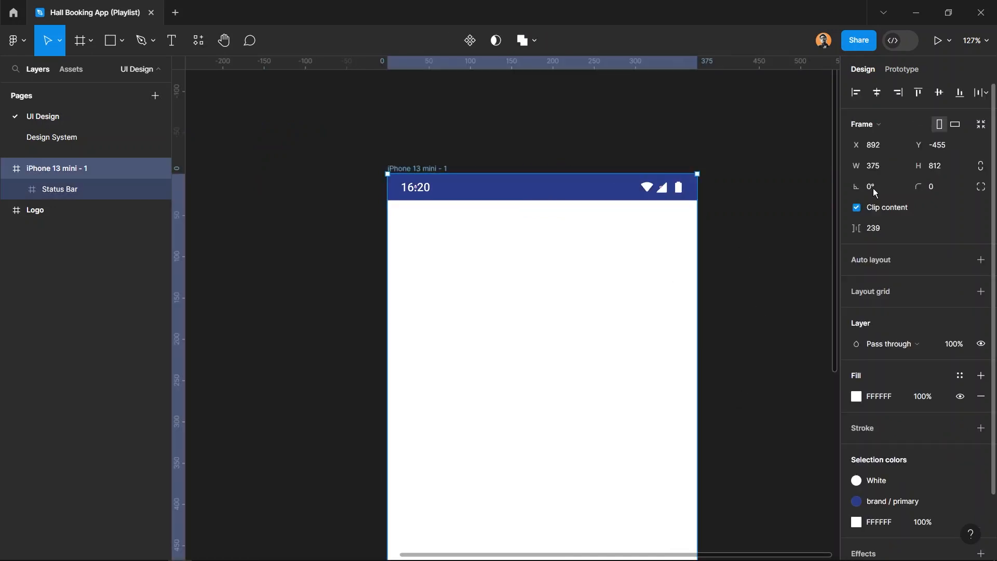
click(941, 187)
text(24)
key(Return)
Add a column layout grid to the frame with 4 columns, a gutter of 16 and a margin of 16
click(981, 292)
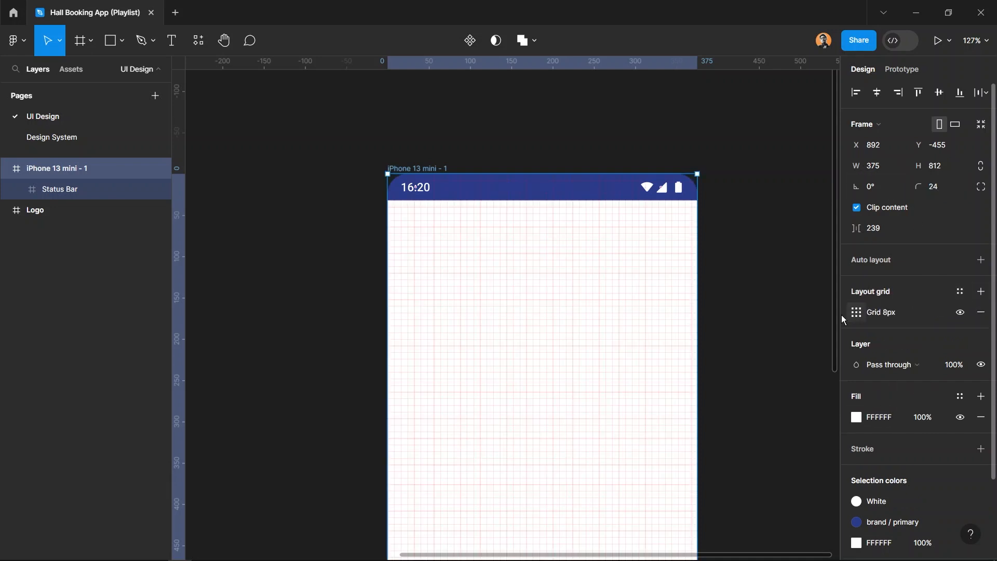
click(857, 314)
click(712, 319)
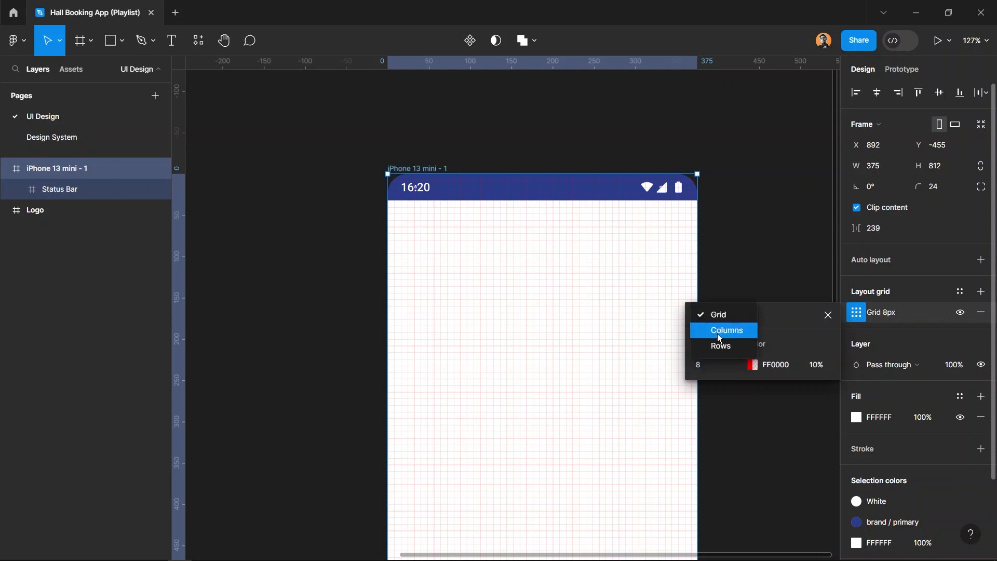
click(718, 333)
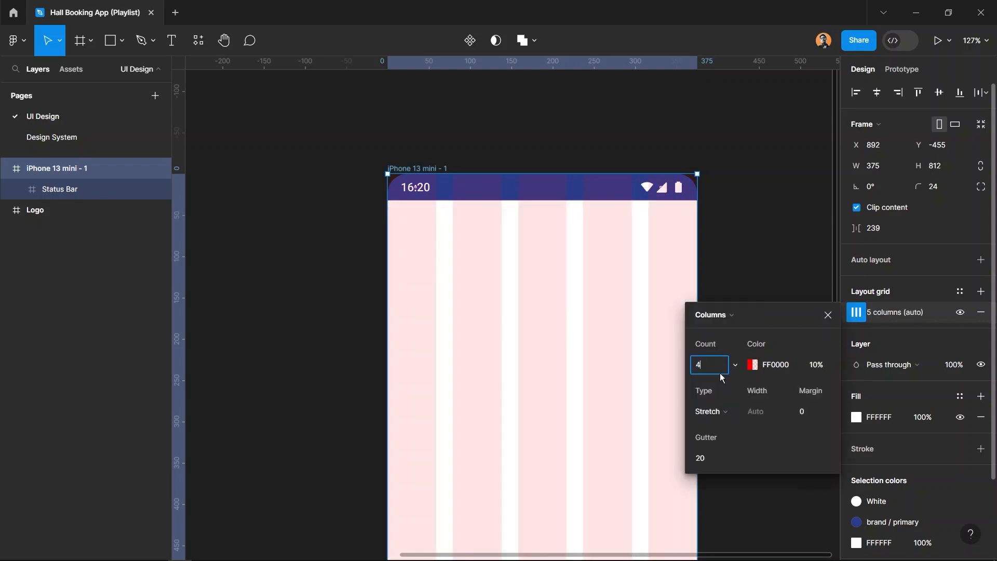
text(4)
click(718, 462)
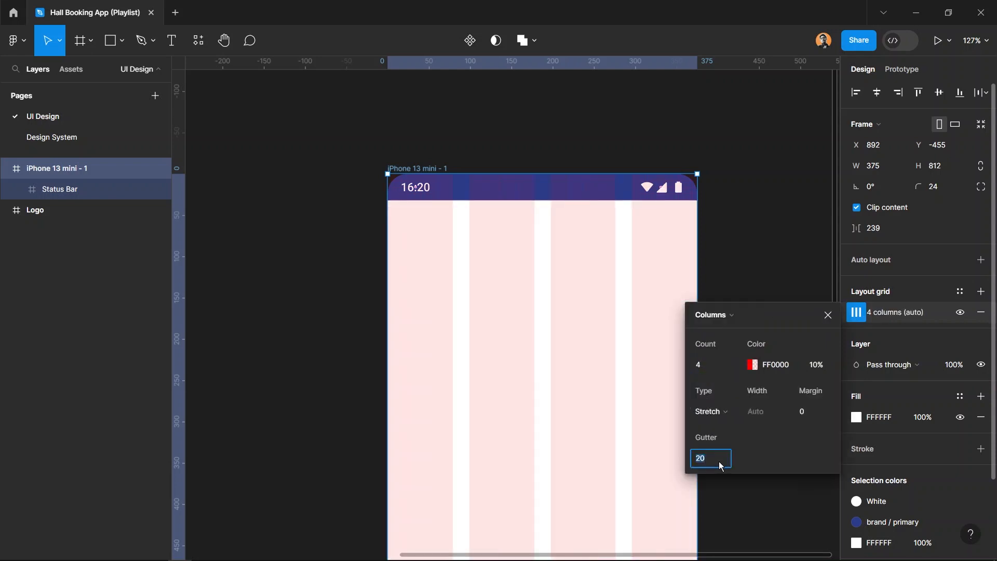
text(16)
click(810, 413)
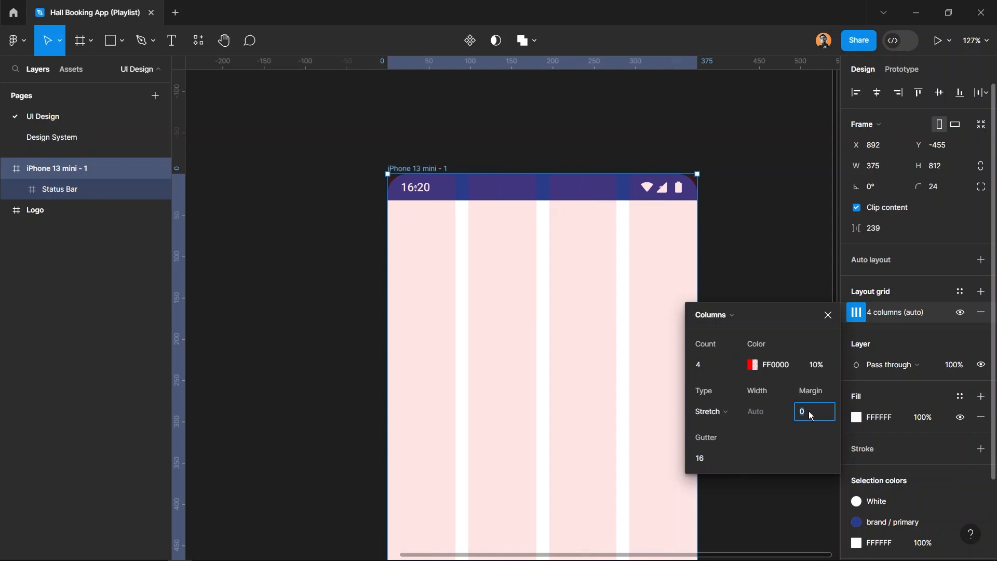
key(Return)
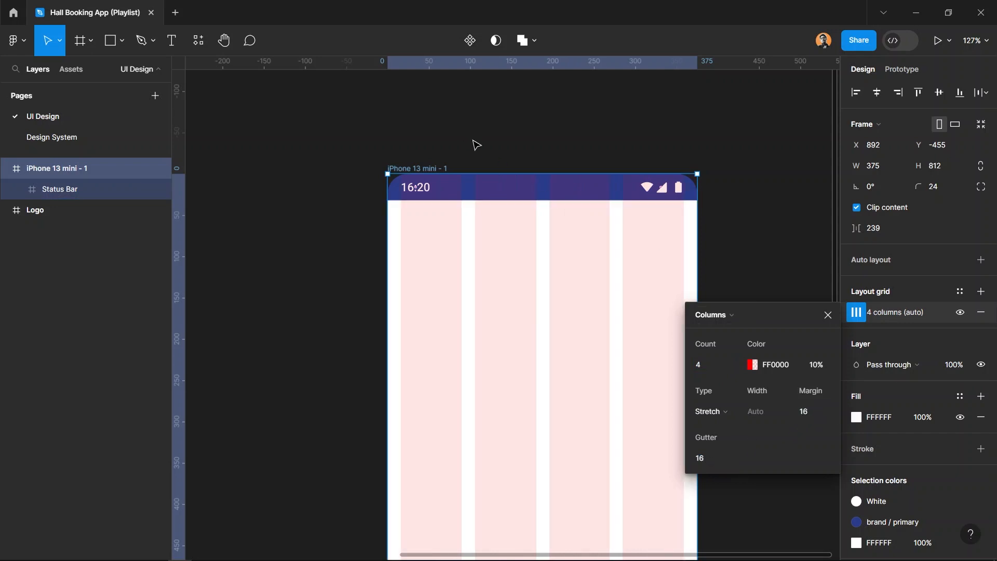
click(476, 145)
Add the text "Login to your account" in the upper part of the phone frame
scroll(485, 151, down, 5)
scroll(501, 183, up, 3)
scroll(513, 196, down, 2)
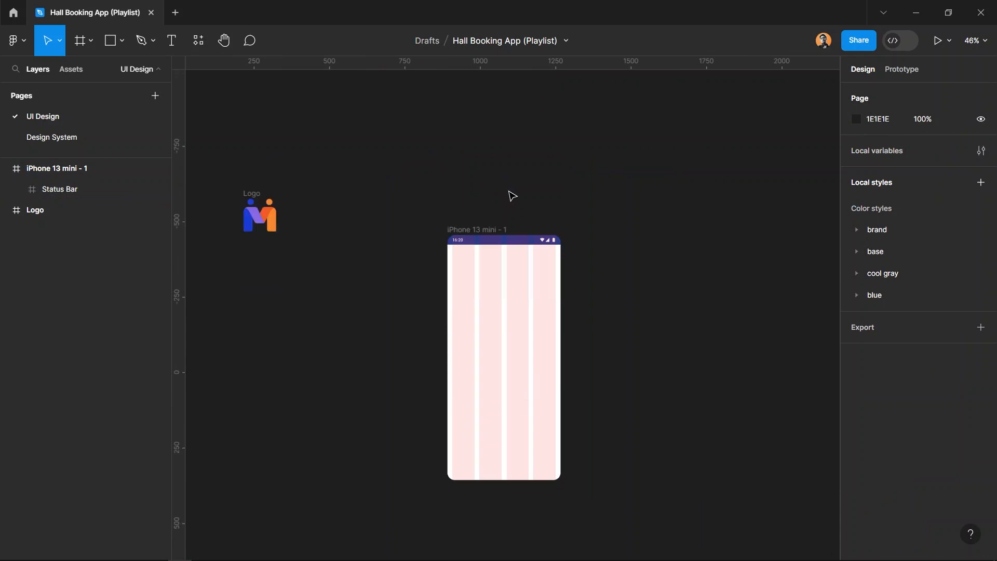
ctrl+scroll(516, 267, up, 5)
key(t)
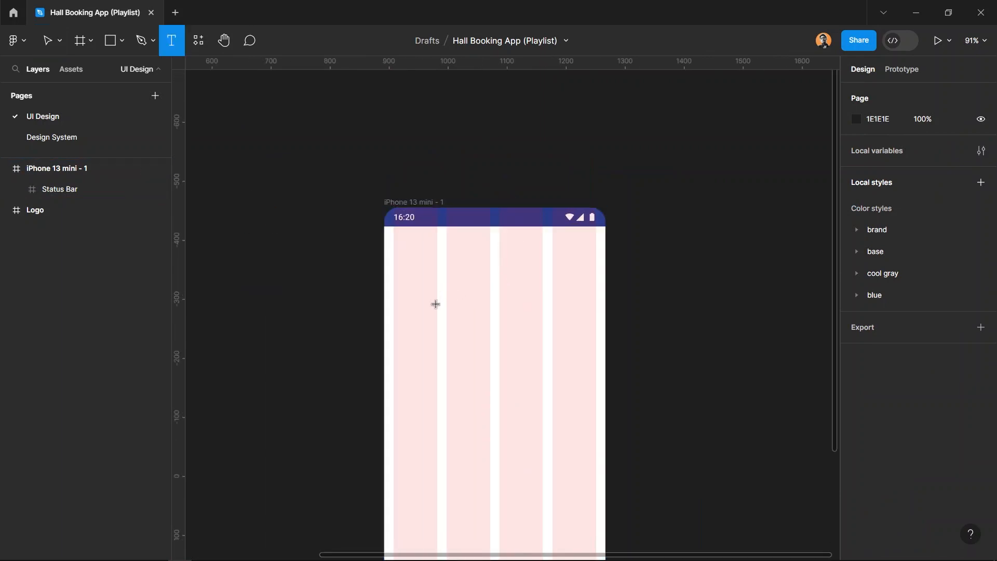
click(437, 306)
key(Escape)
text(L)
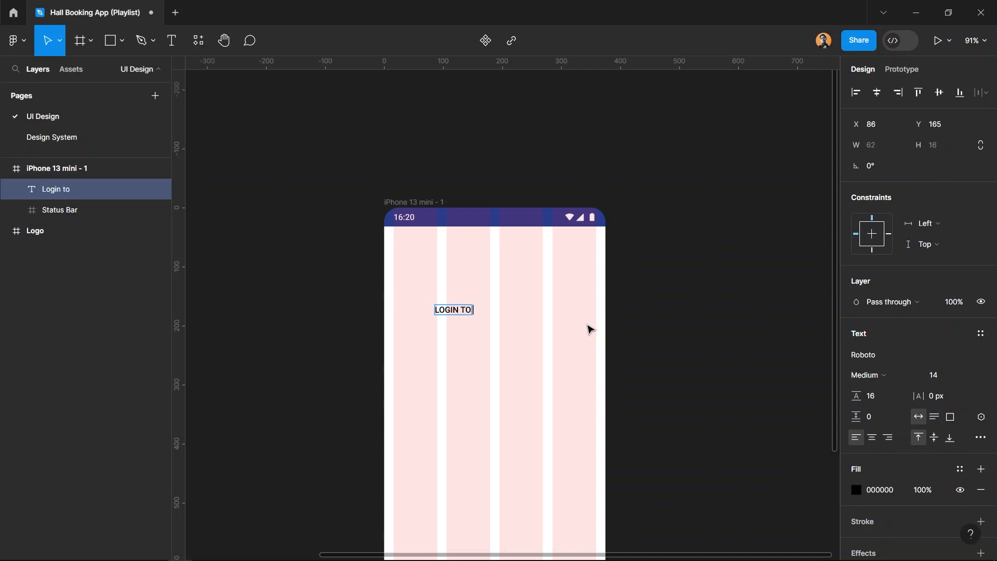
text(ogin to your account)
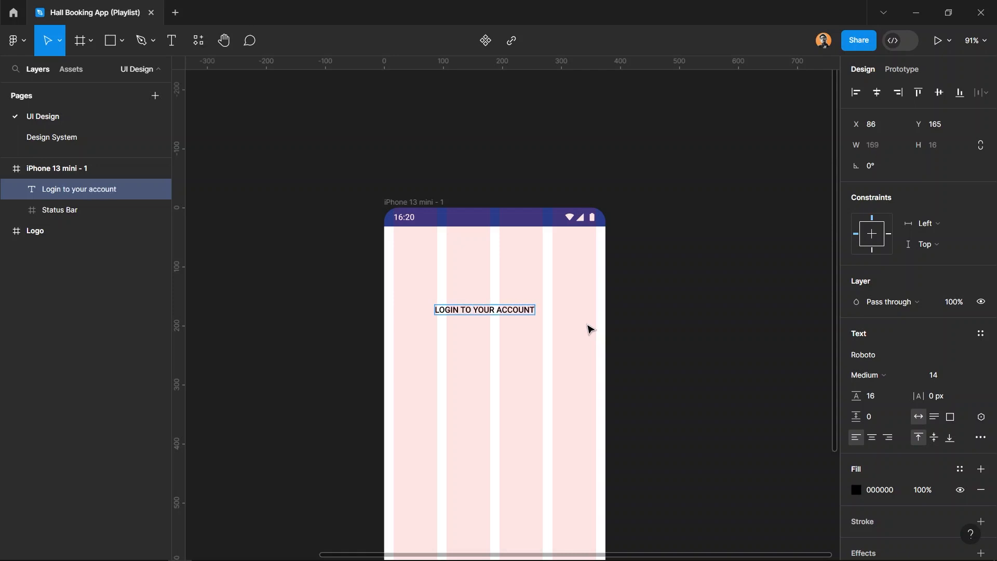
Remove the uppercase setting from the login heading and change its font to Inter
key(ctrl+a)
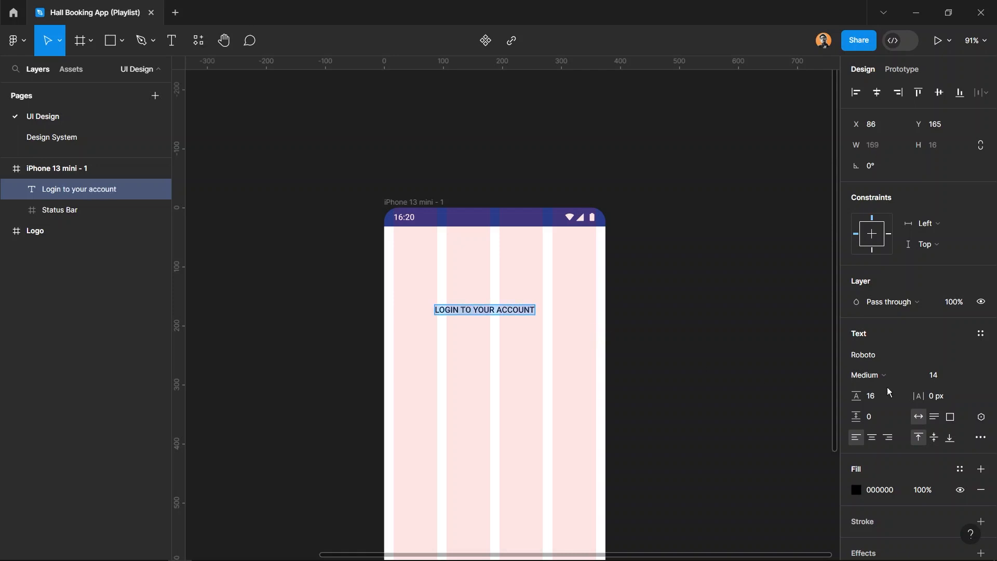
click(981, 437)
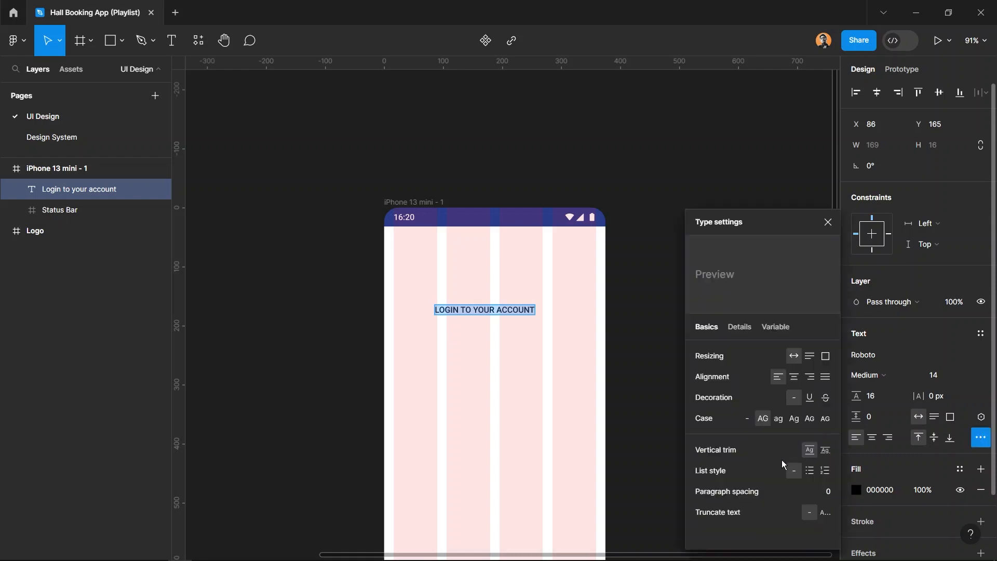
click(747, 418)
click(871, 362)
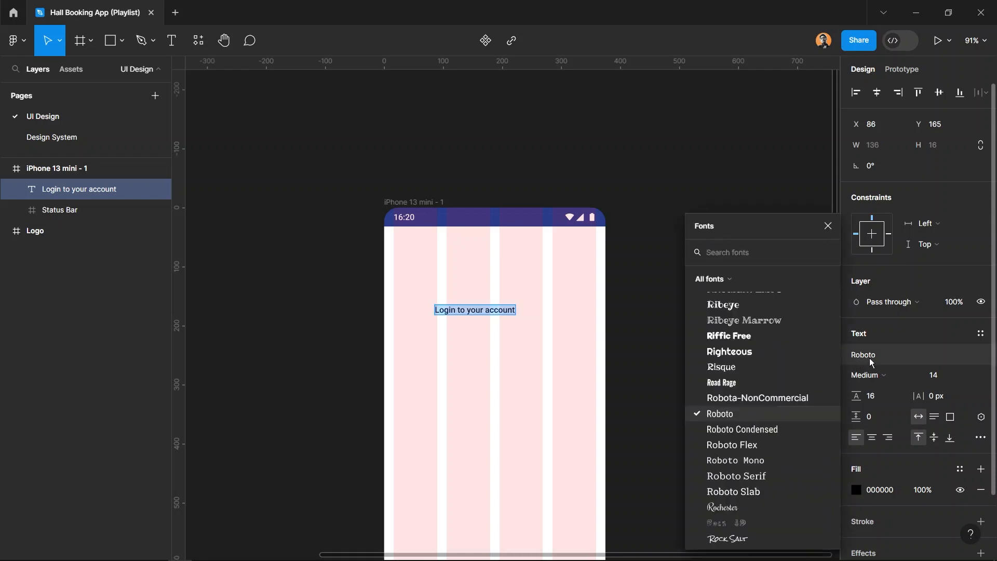
text(inter)
key(Return)
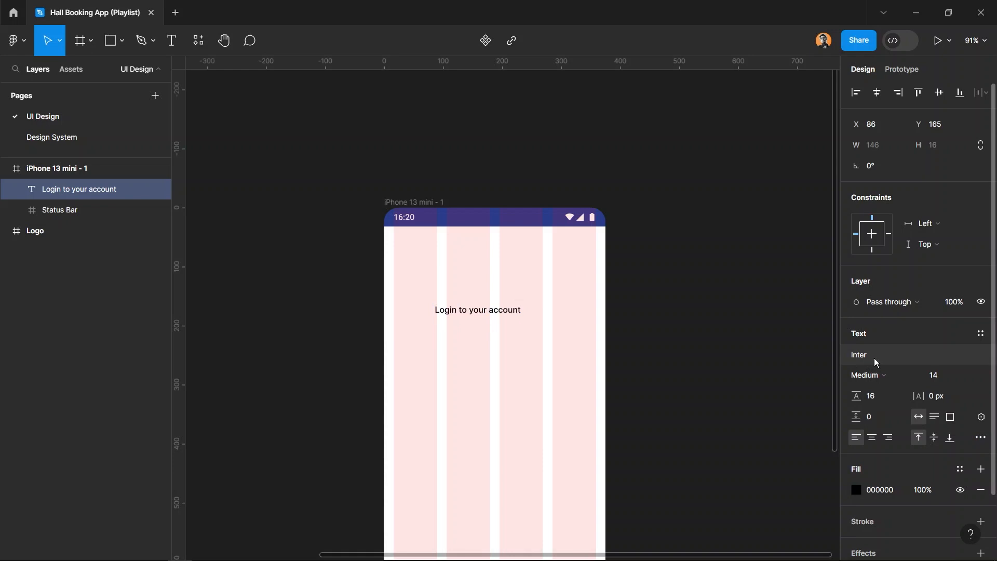
Set the login heading's font size to 20, line height to 150% and weight to Bold
click(941, 375)
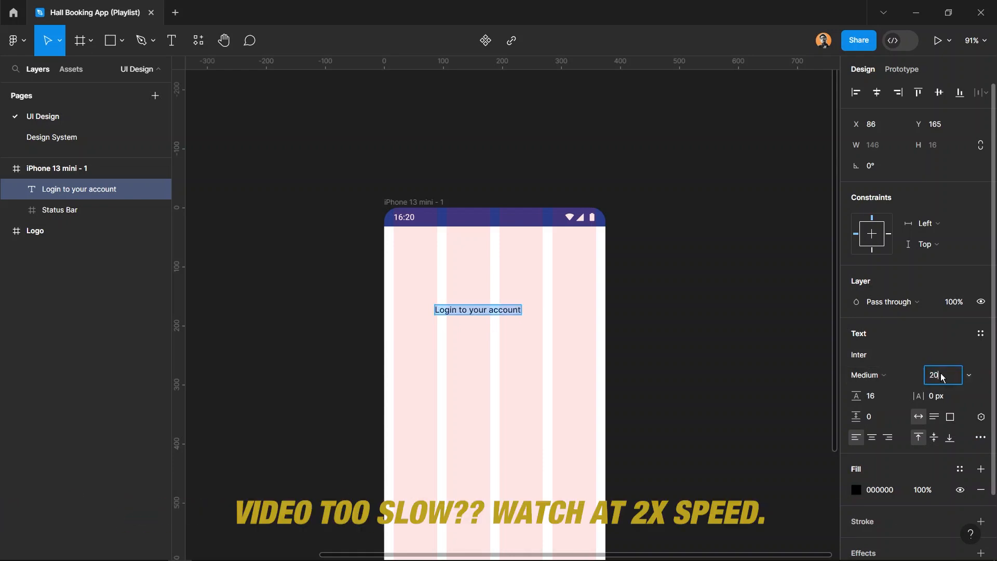
key(Return)
click(899, 395)
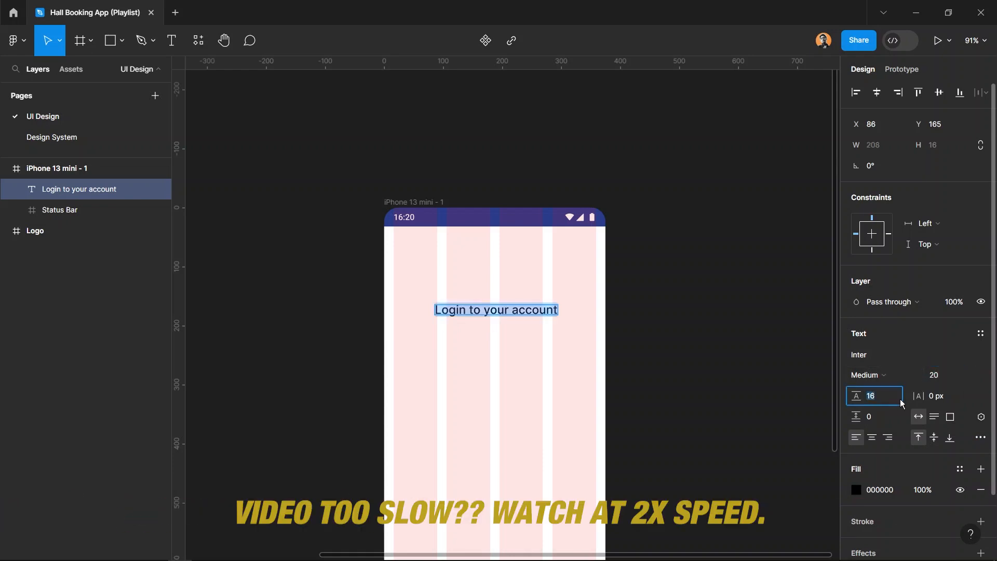
text(150%)
key(Return)
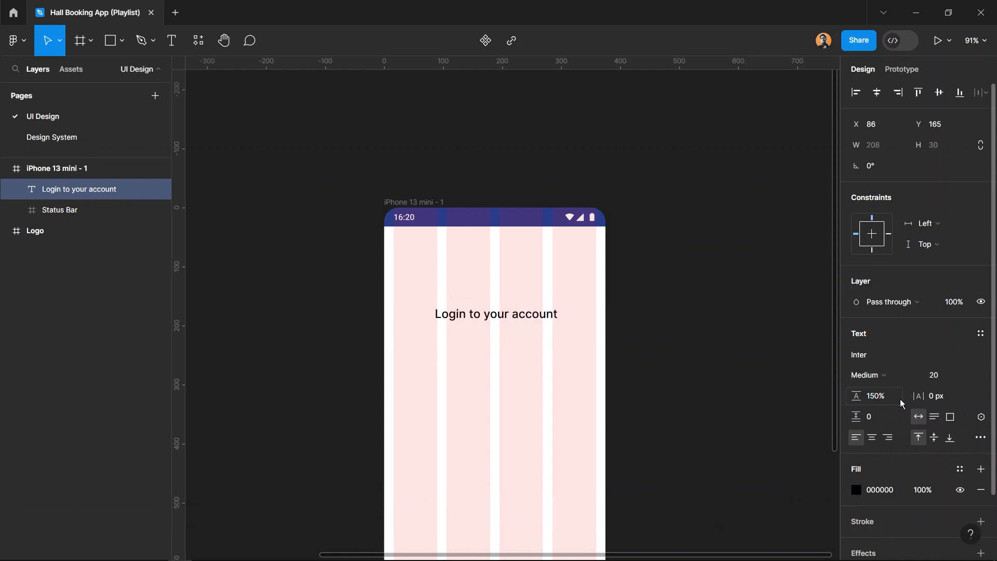
click(888, 370)
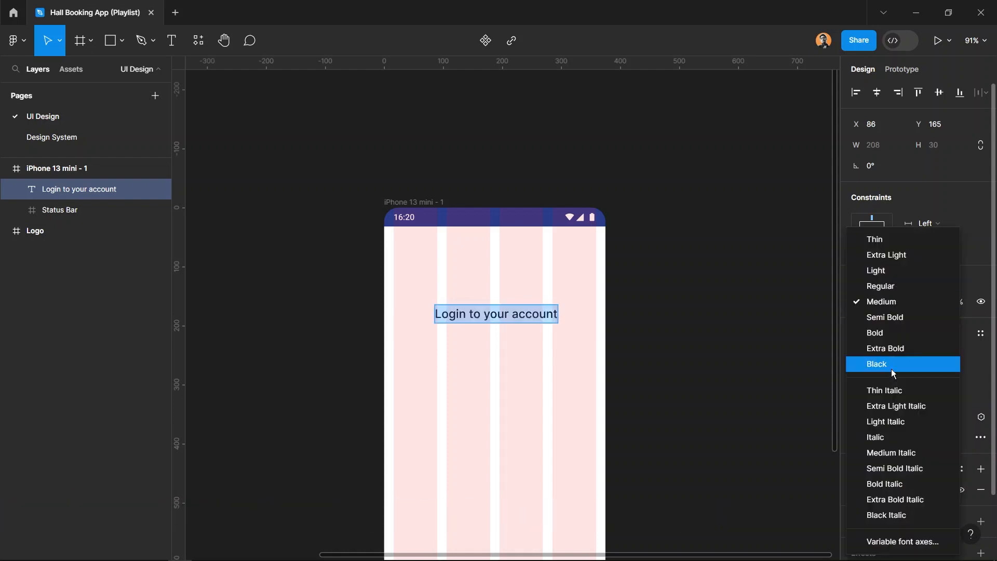
click(893, 332)
Apply the cool gray/900 color style to the login heading and move it to X 16, Y 250 on the left column edge
scroll(520, 328, down, 1)
scroll(477, 269, up, 1)
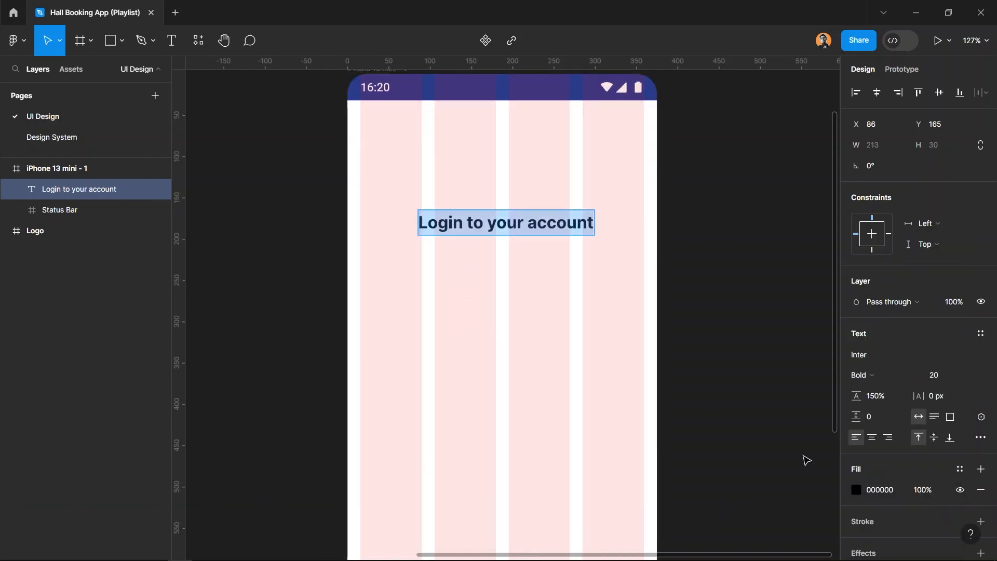
click(959, 470)
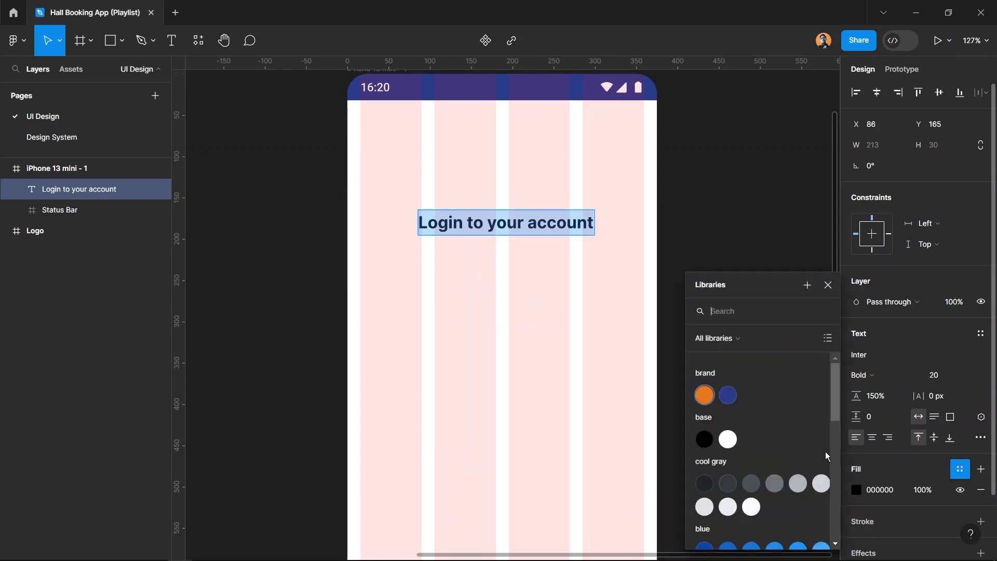
click(709, 482)
drag(537, 232, 452, 311)
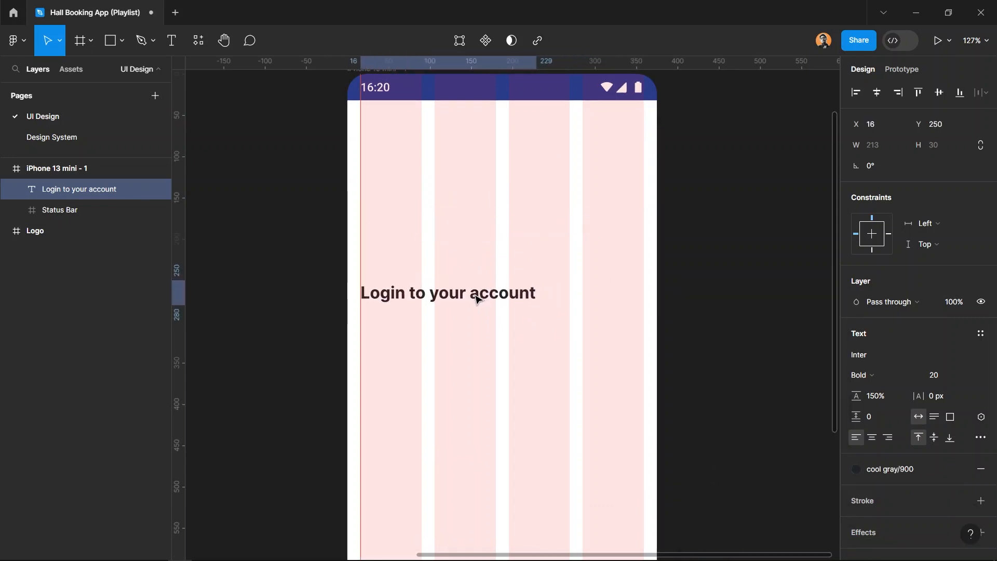
Change the login heading's font weight to Semi Bold
click(863, 377)
click(891, 318)
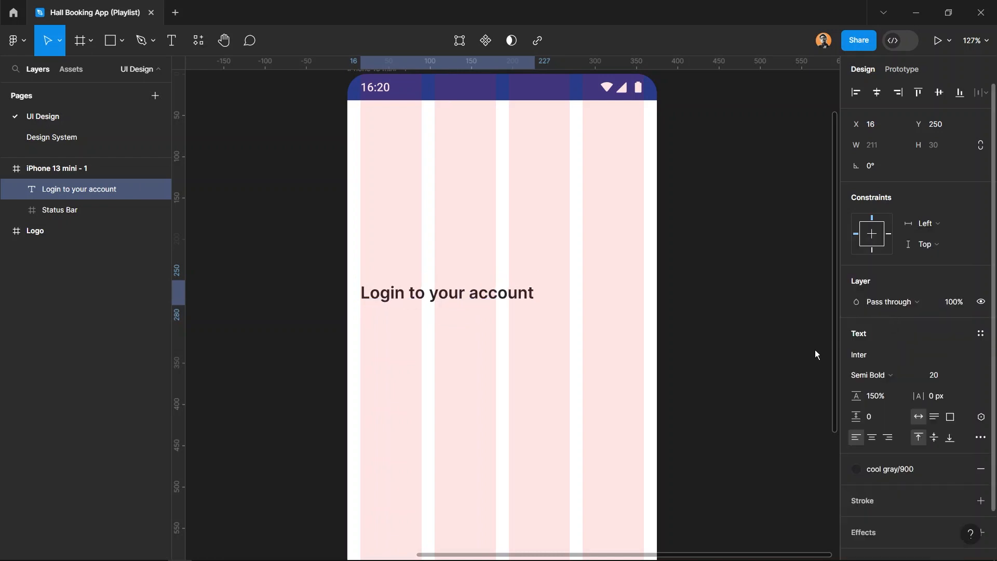
click(729, 370)
Duplicate the login heading straight below at Y 307 and change the copy's text to "Username"
drag(430, 293, 431, 340)
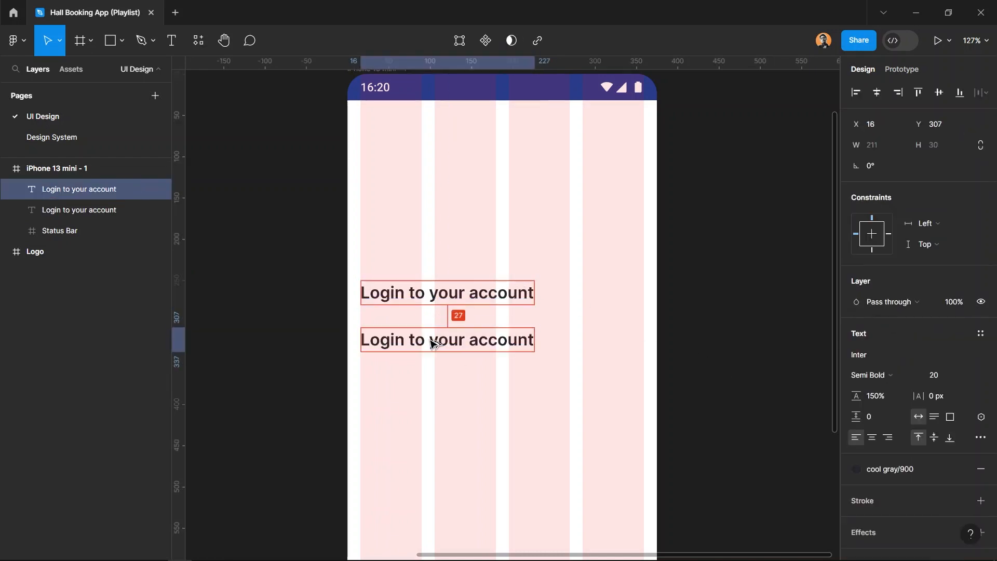
double_click(512, 347)
text(Us)
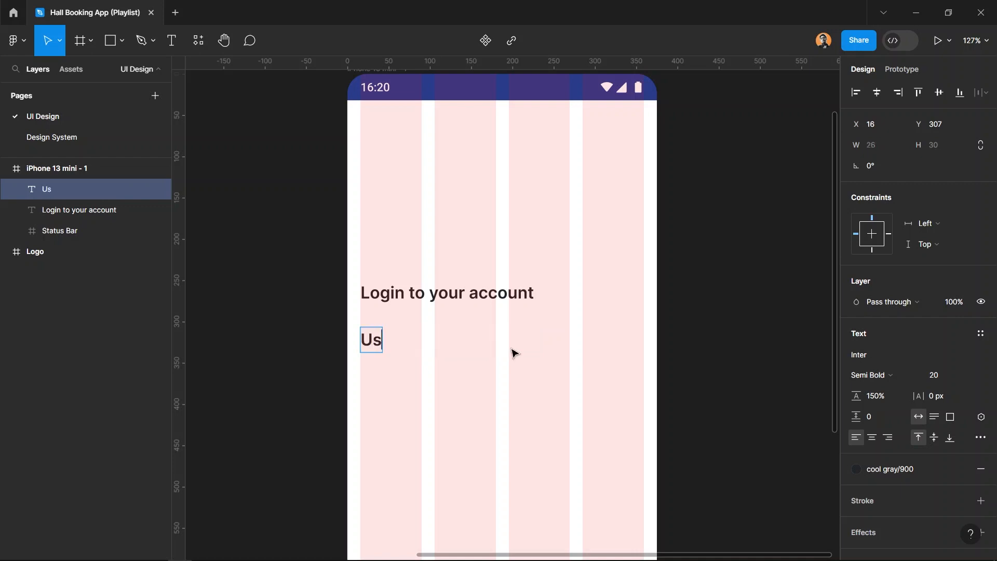
text(ername)
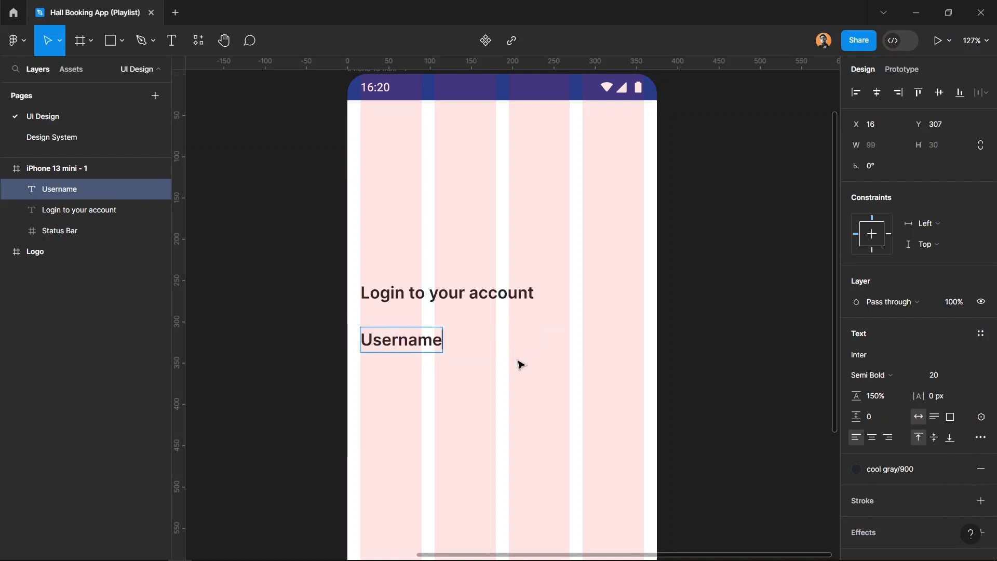
key(Escape)
Duplicate the Username text straight below at Y 342 and change the copy's text to "Textfield"
scroll(383, 402, up, 5)
key(ctrl+d)
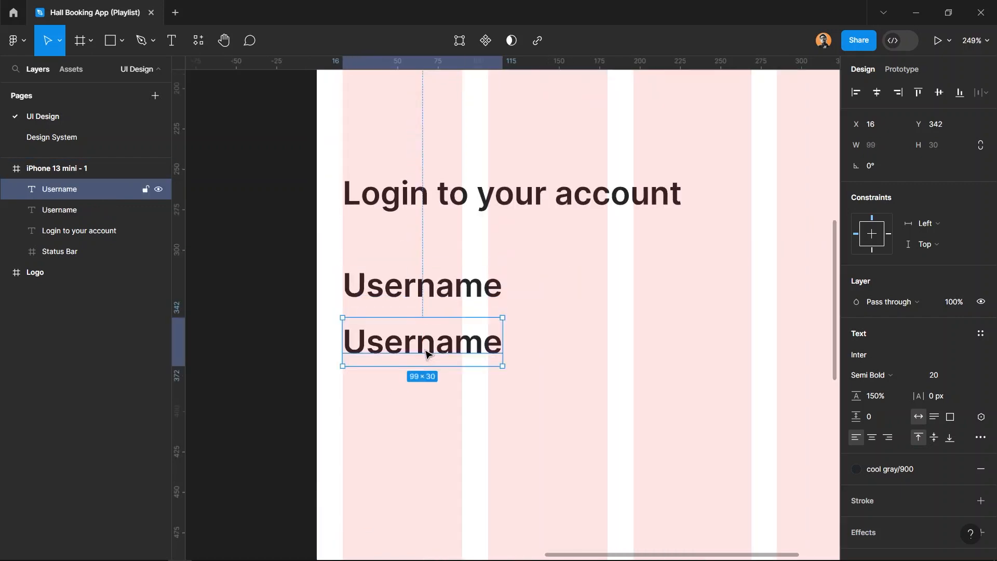
double_click(426, 352)
text(T)
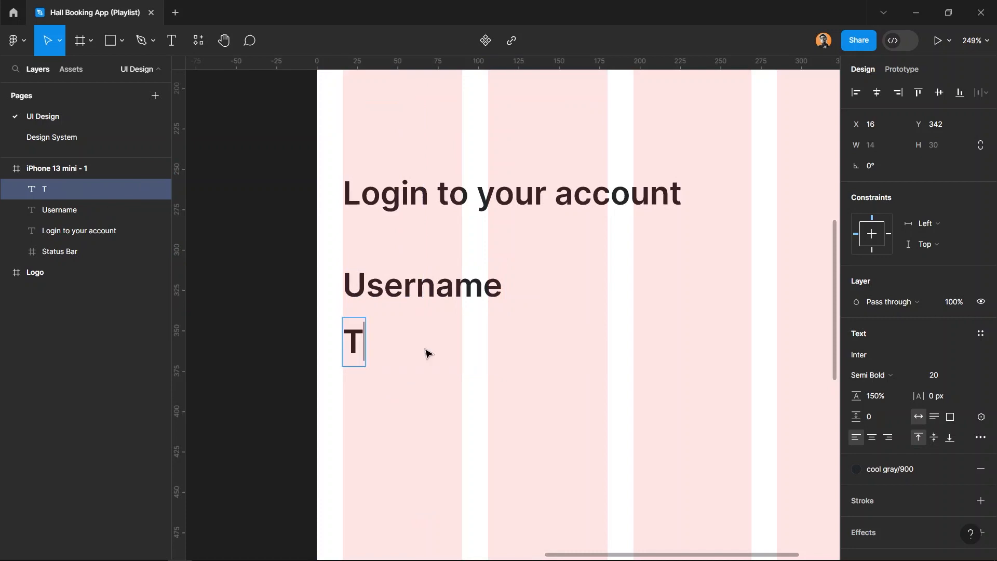
text(extfield)
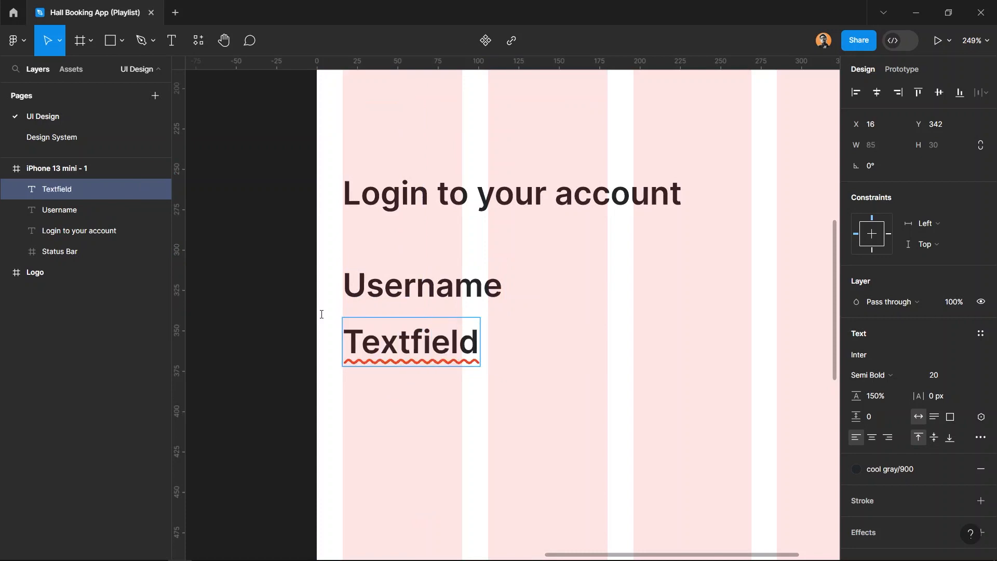
scroll(323, 312, down, 5)
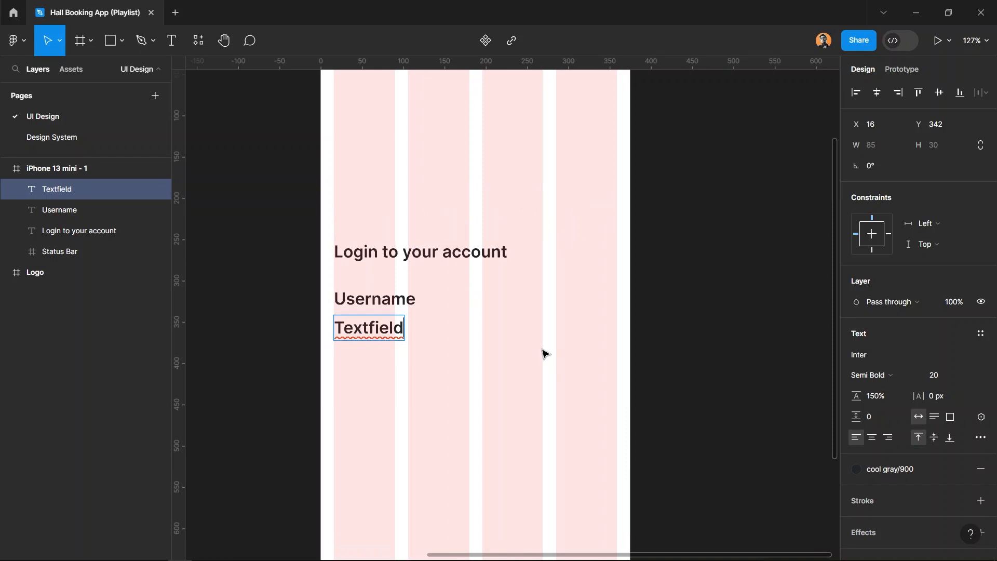
Set the Textfield text's font size to 14, weight to Regular and line height to 130%
click(940, 376)
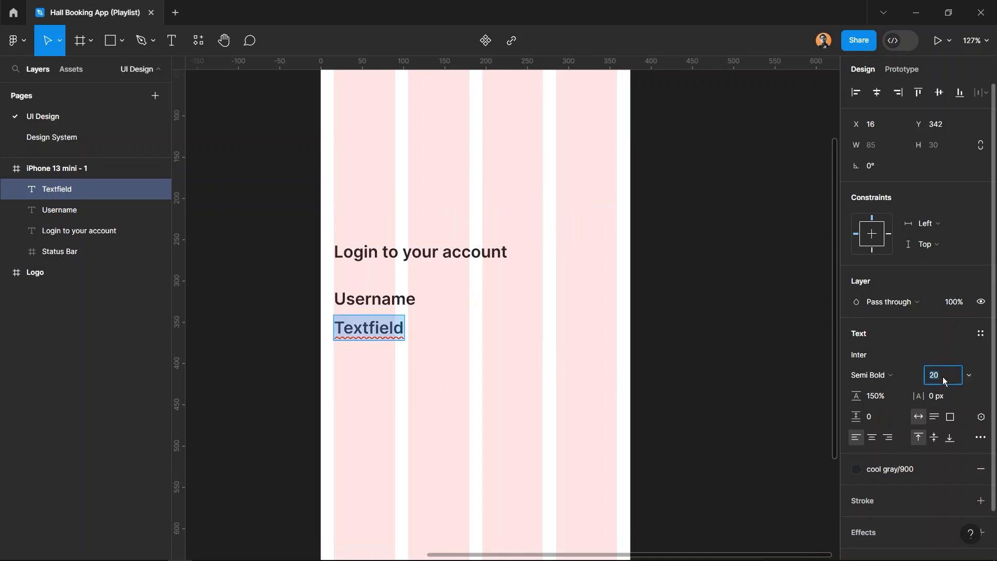
text(14)
key(Return)
click(900, 375)
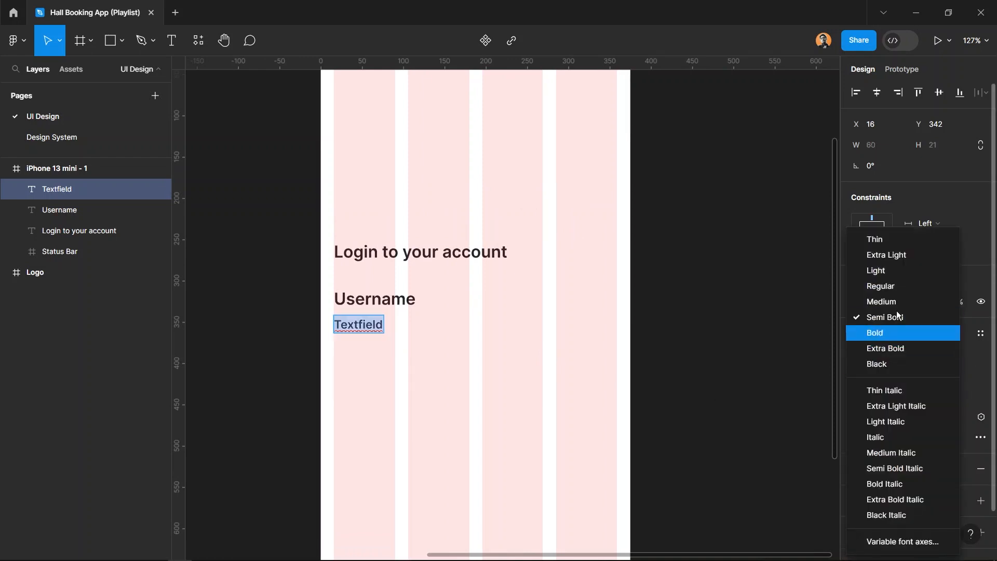
click(899, 289)
click(875, 395)
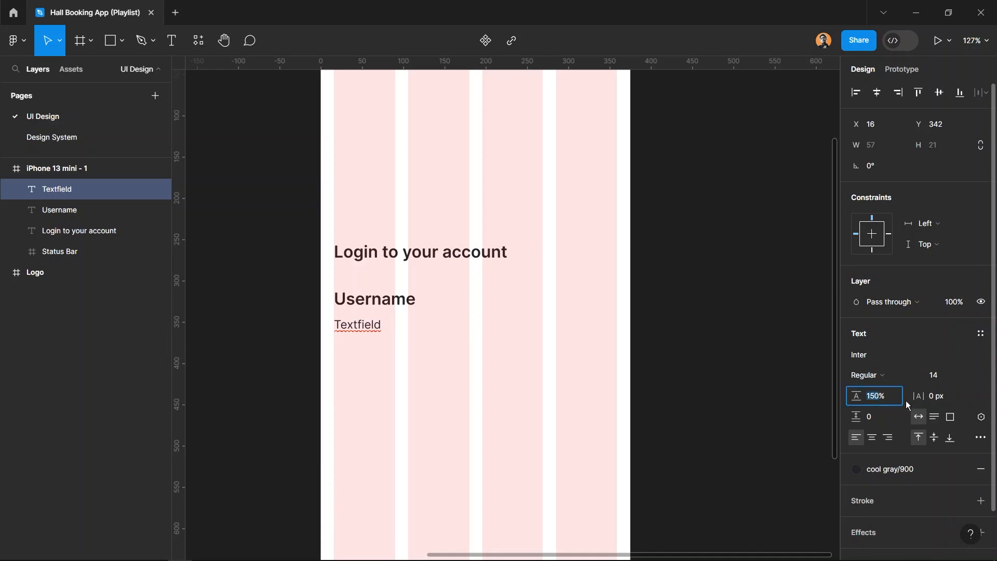
key(Return)
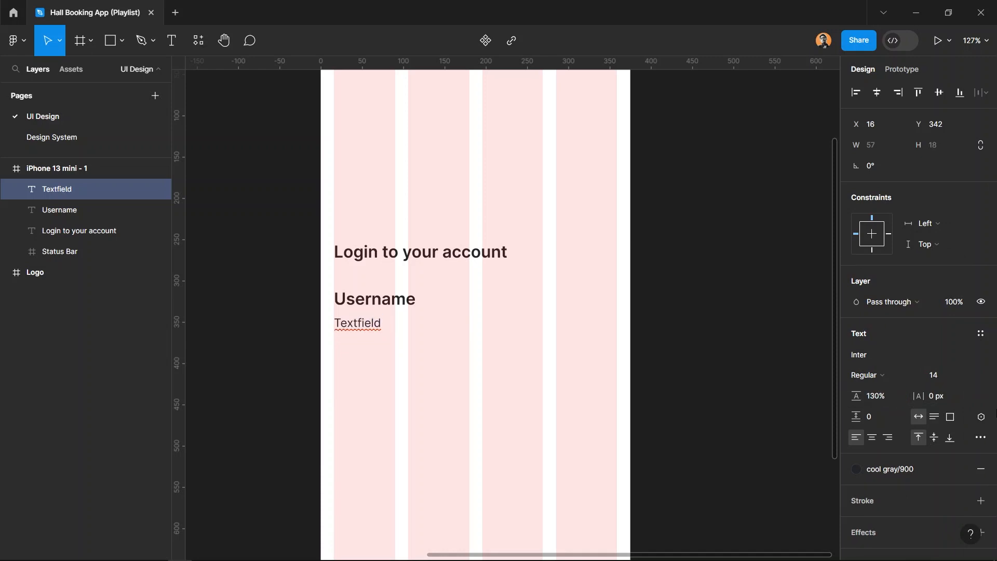
click(473, 409)
click(416, 396)
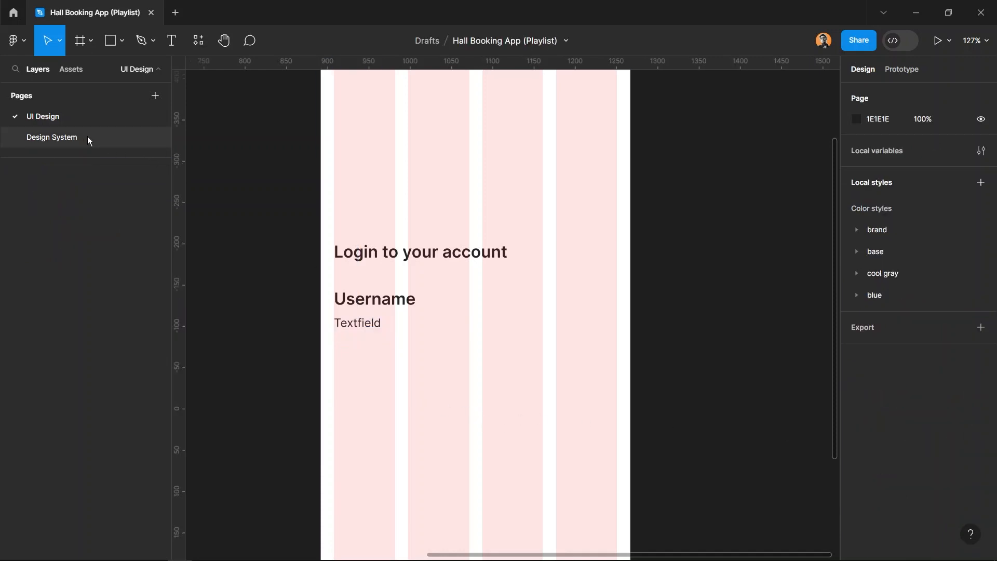
Copy the open-eye variant from the Design System page's icons into the login screen, beside the Textfield text at X 168
click(87, 136)
scroll(503, 269, up, 5)
scroll(503, 269, up, 5)
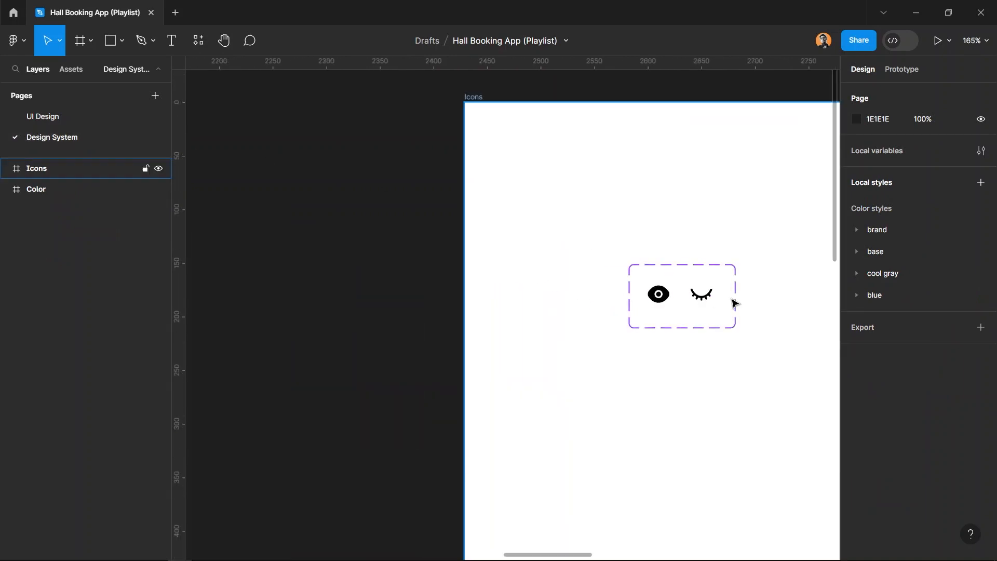
scroll(733, 307, up, 4)
click(593, 293)
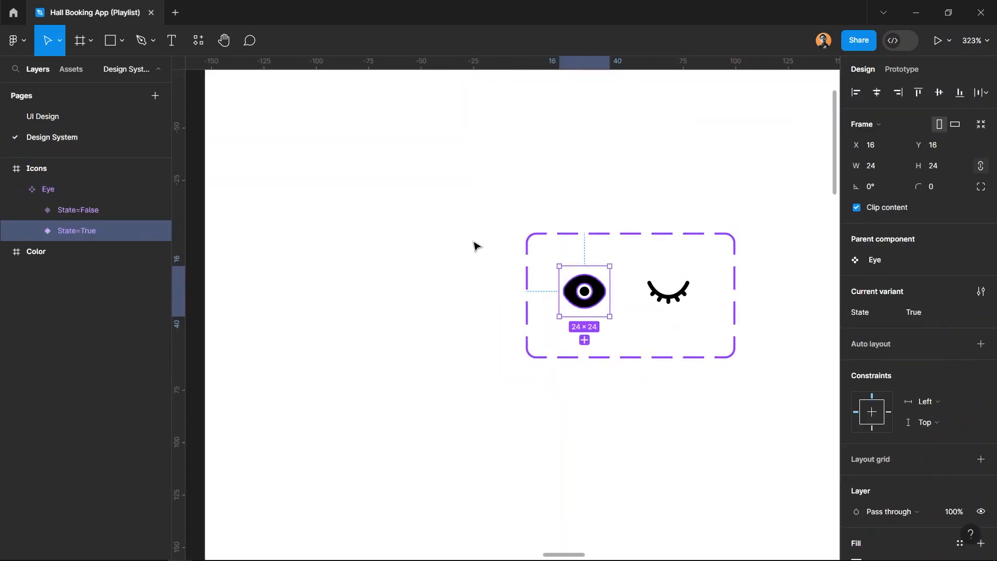
click(99, 118)
scroll(387, 328, up, 4)
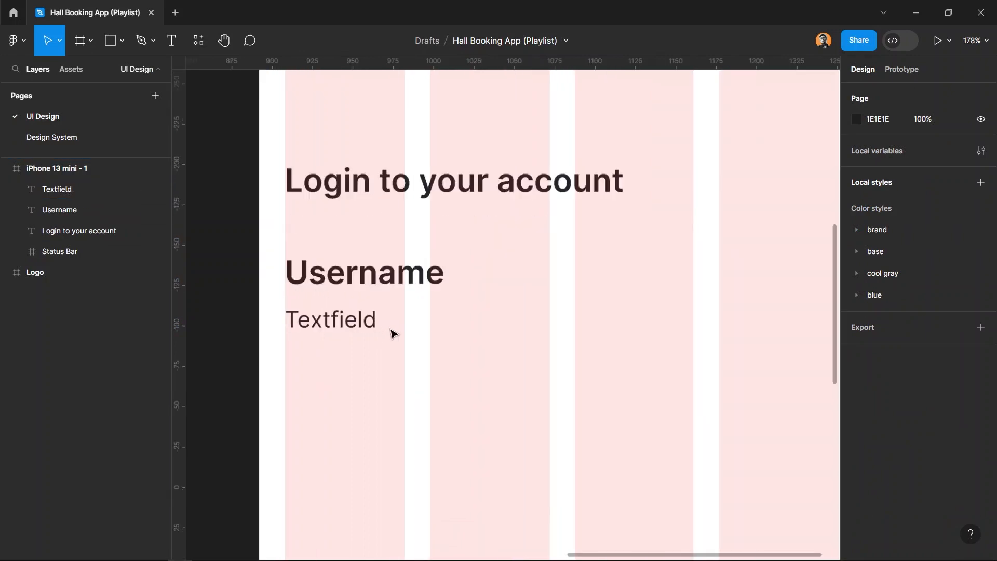
key(ctrl+v)
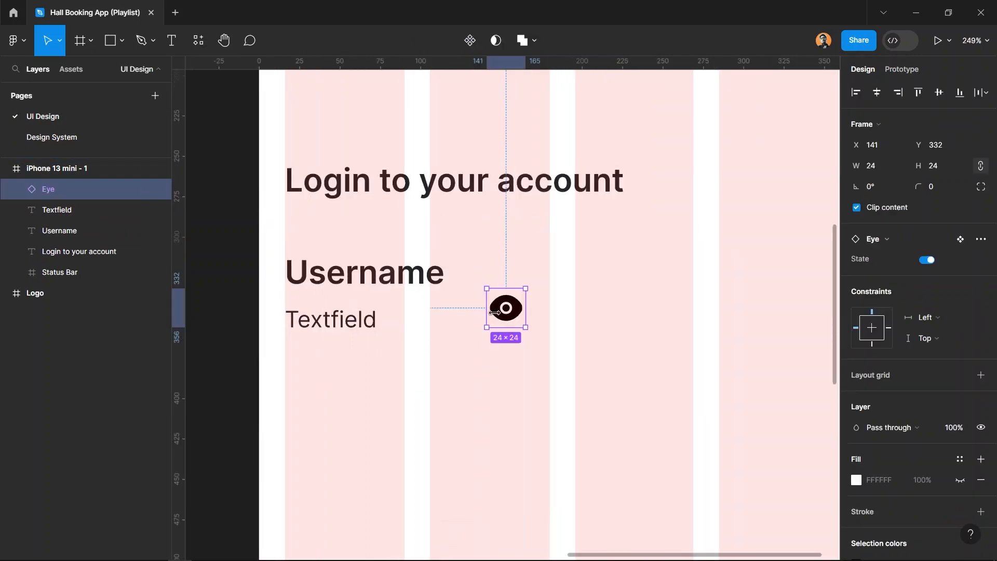
drag(501, 314, 545, 314)
Resize the eye icon on the login screen to 20 × 20
click(874, 166)
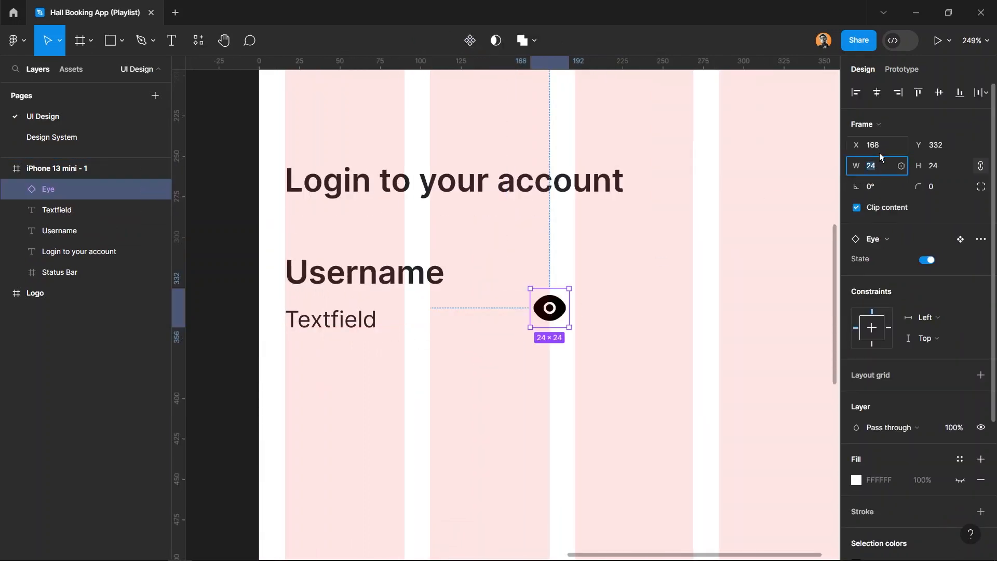
text(20)
key(Return)
Combine the Textfield text and the eye icon in a horizontal auto layout with a gap of 16
shift+click(354, 325)
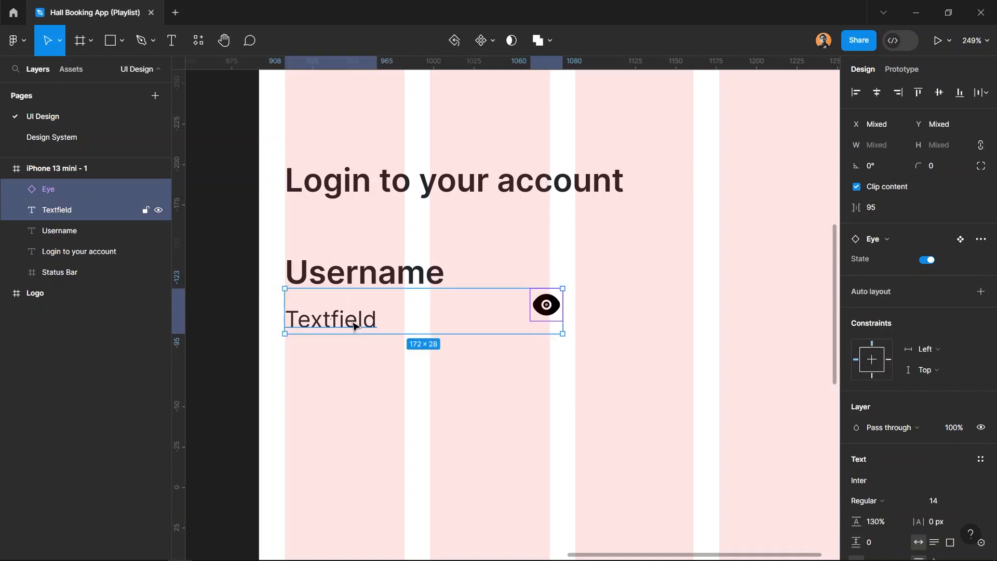
right_click(538, 309)
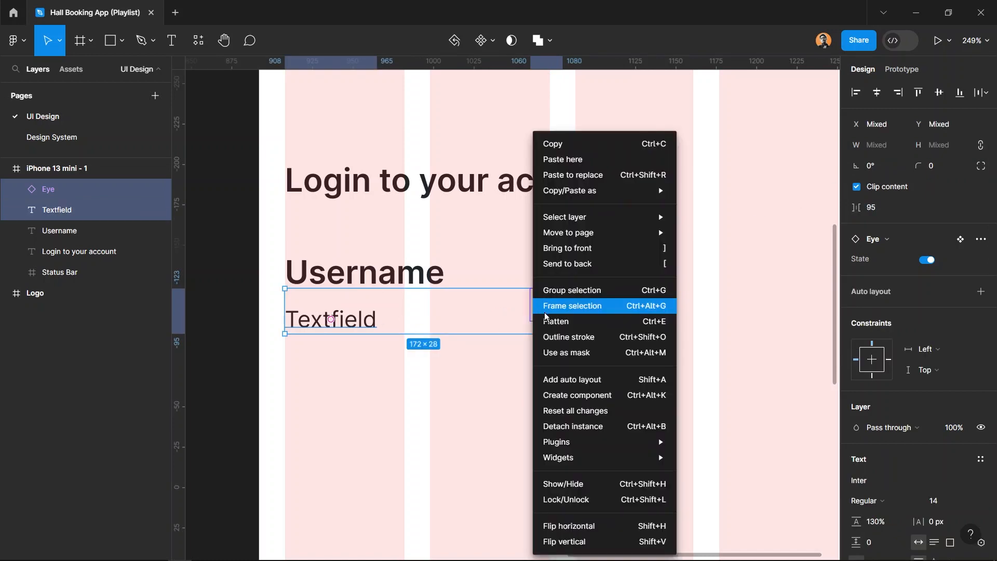
click(604, 385)
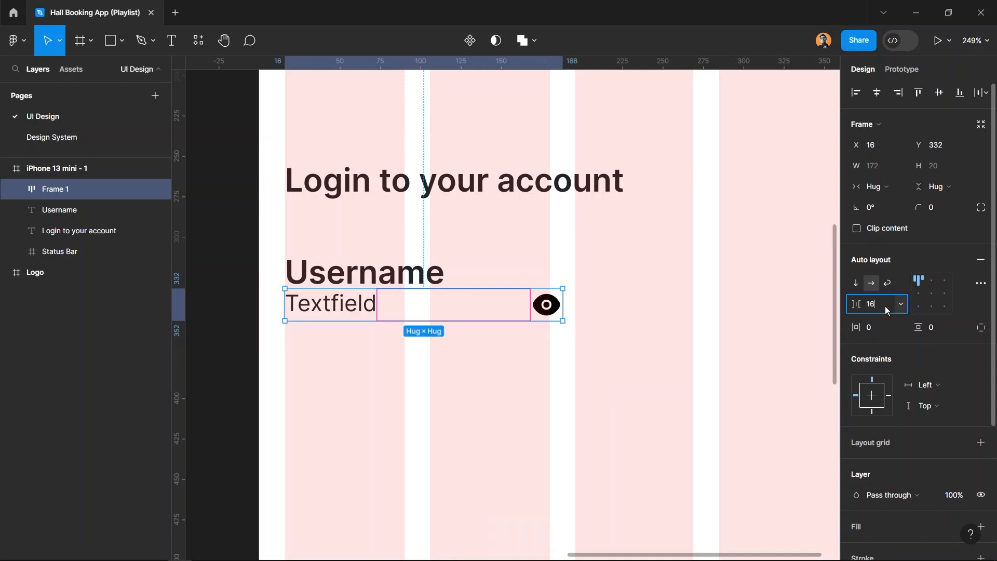
text(16)
key(Return)
Set the Textfield text's horizontal resizing to fill its auto layout container
click(335, 313)
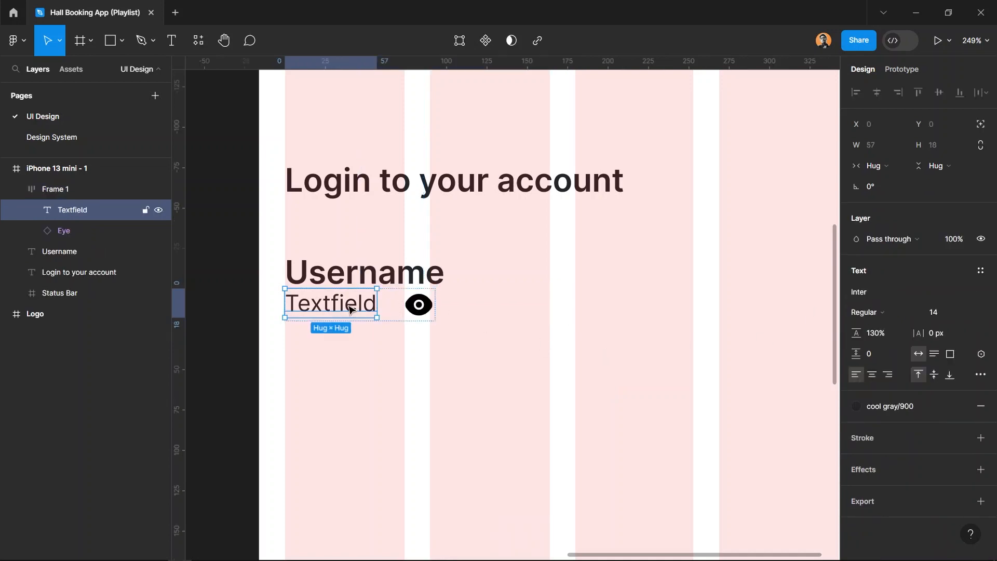
click(874, 165)
click(880, 181)
click(529, 312)
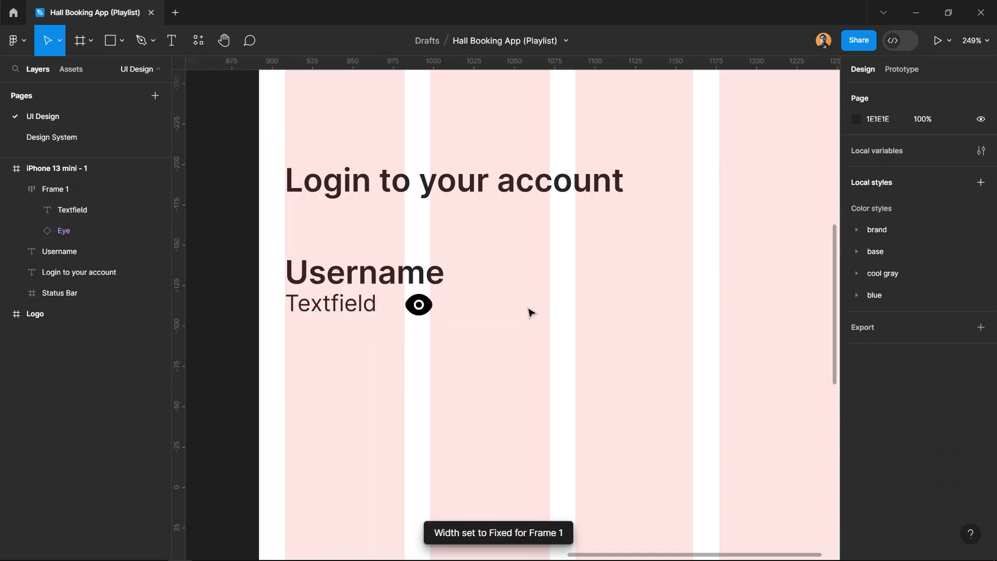
Align the text field frame's contents left and vertically centered, and widen the frame to 343 to span all grid columns
click(419, 304)
scroll(574, 267, down, 5)
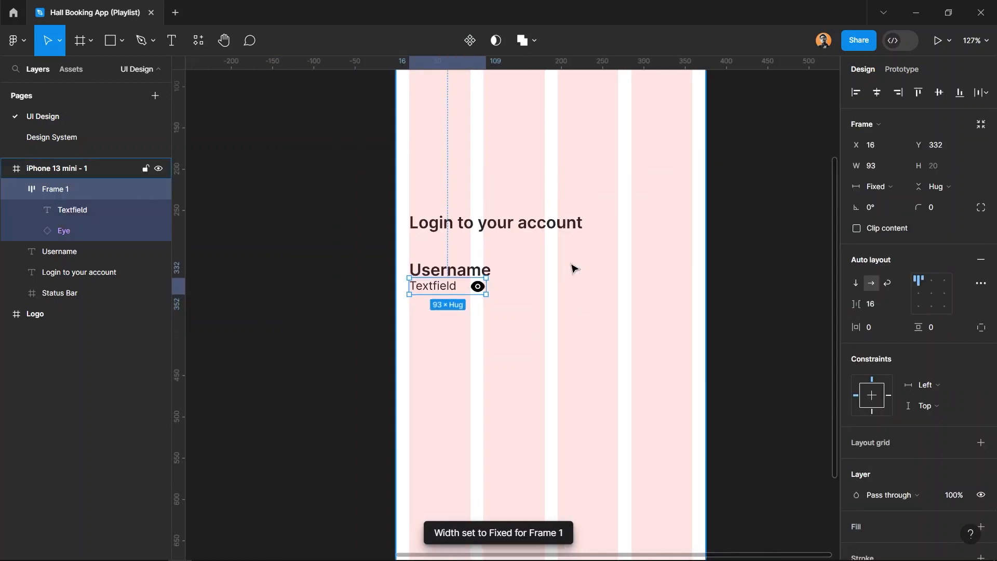
click(919, 294)
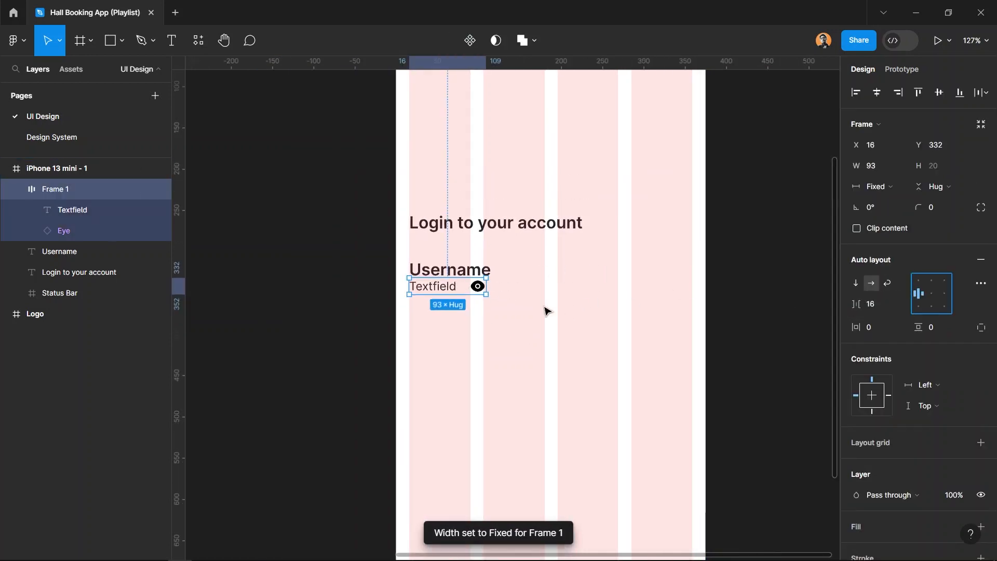
scroll(483, 287, up, 3)
drag(470, 281, 764, 292)
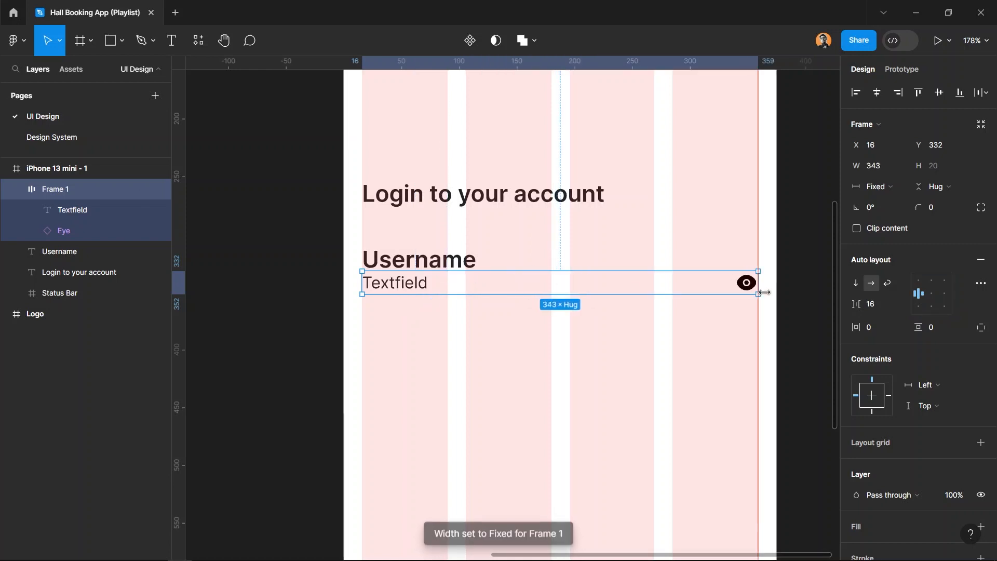
Set the text field frame's horizontal padding to 12 and vertical padding to 10, and move it down to Y 340
click(886, 328)
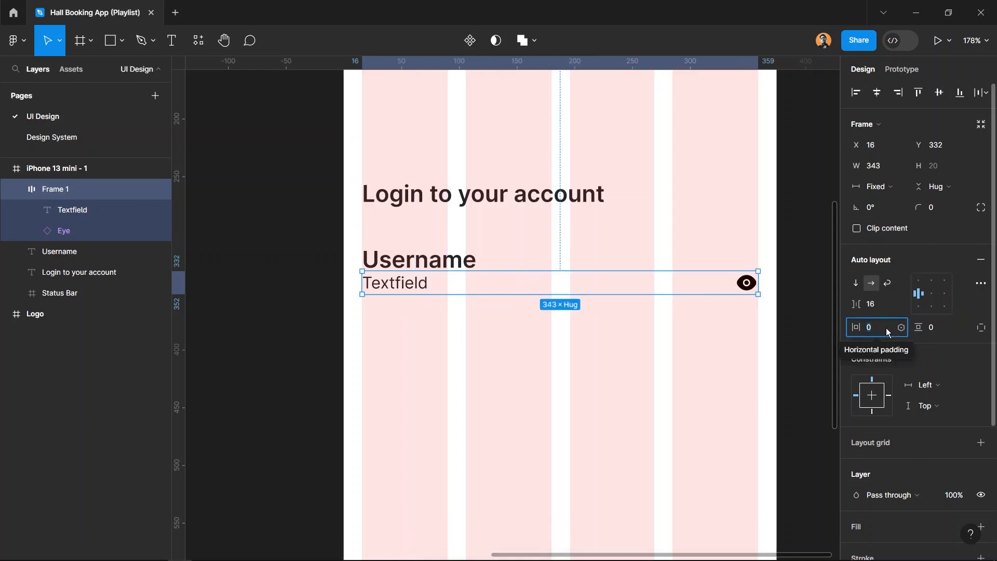
text(12)
key(Return)
click(931, 329)
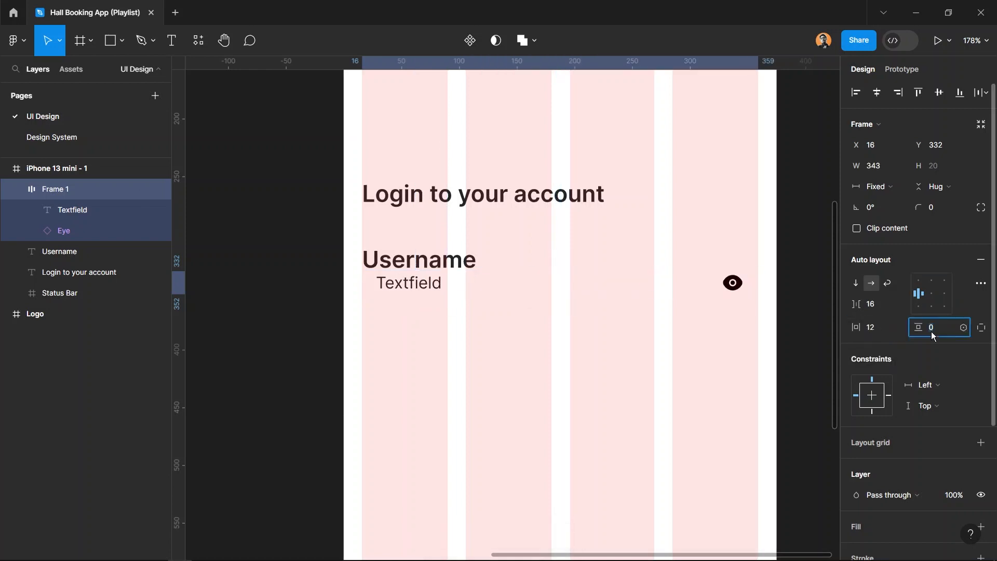
text(10)
key(Return)
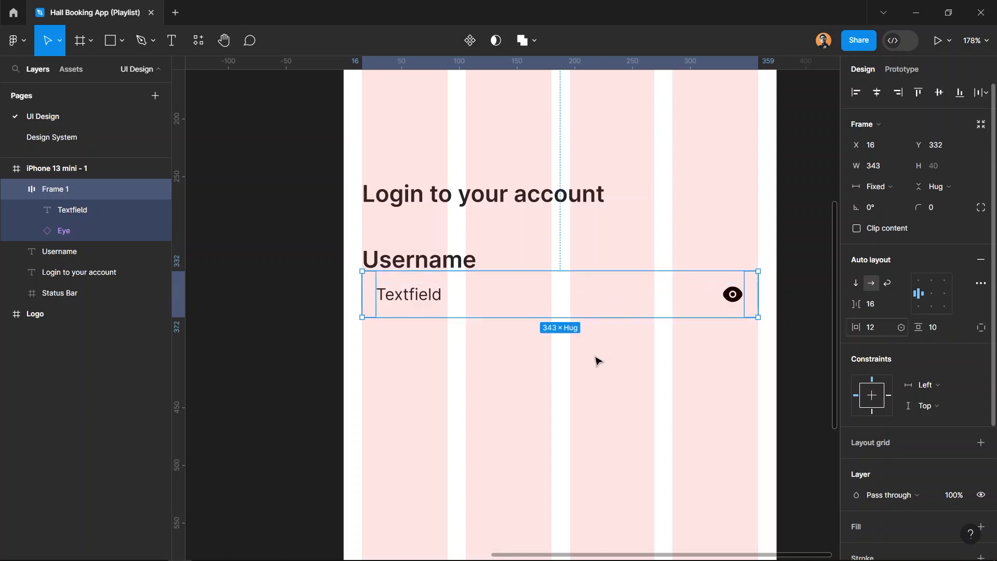
click(456, 326)
click(421, 310)
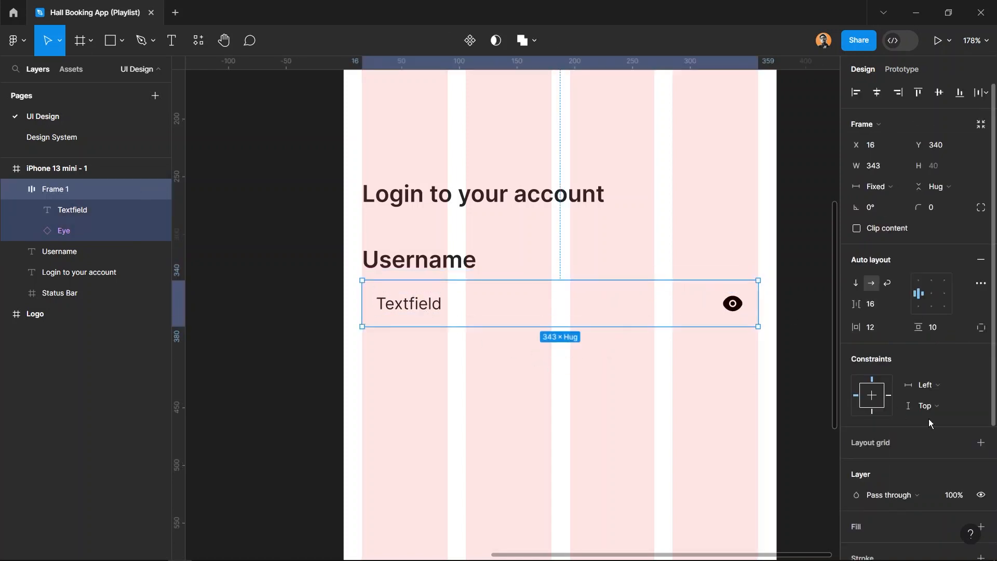
Give the text field frame a cool gray/400 stroke and a corner radius of 4
scroll(928, 419, down, 3)
click(961, 376)
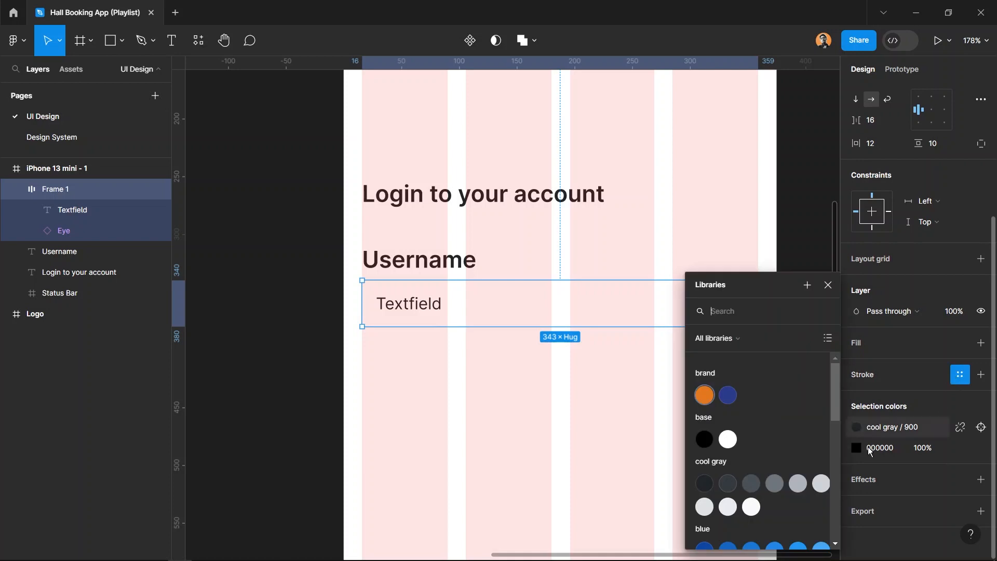
click(821, 484)
scroll(939, 166, up, 5)
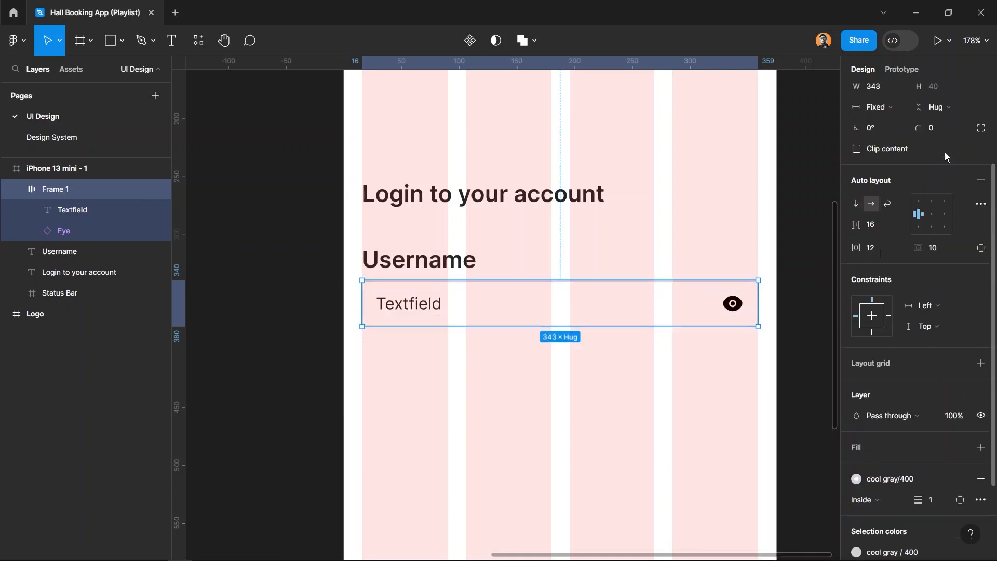
click(944, 217)
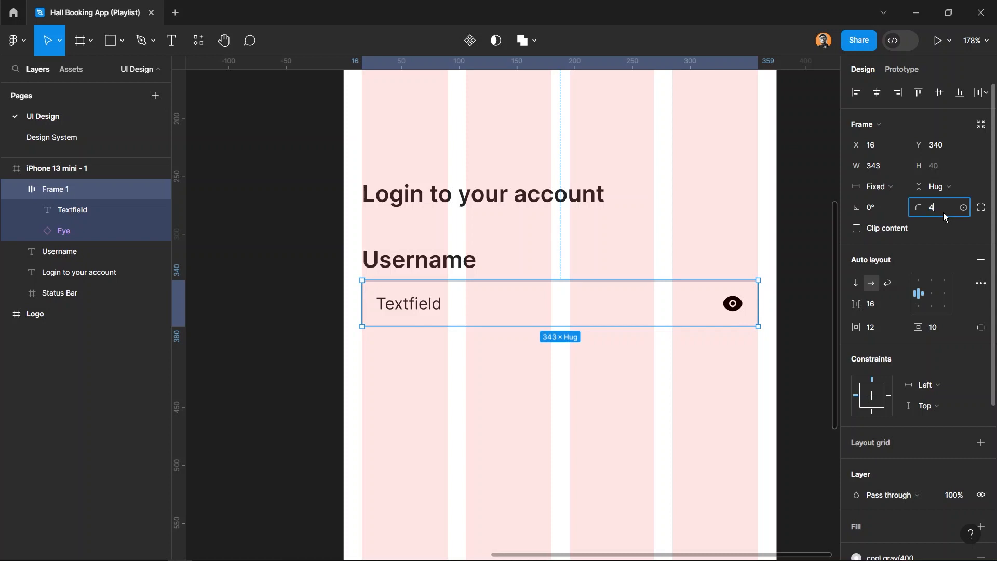
key(Return)
click(714, 391)
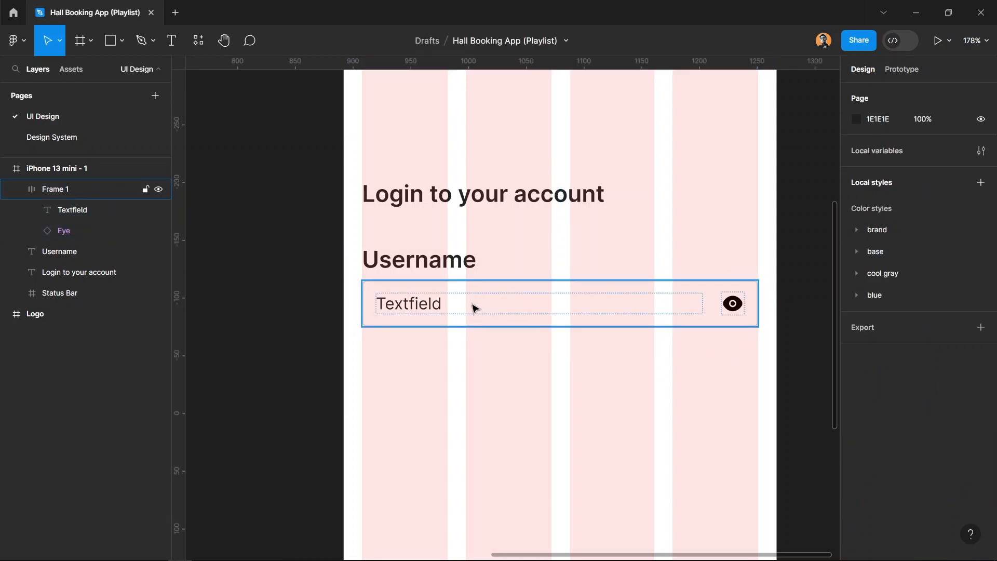
Set the Username label's font size to 14 and weight to Regular
click(443, 271)
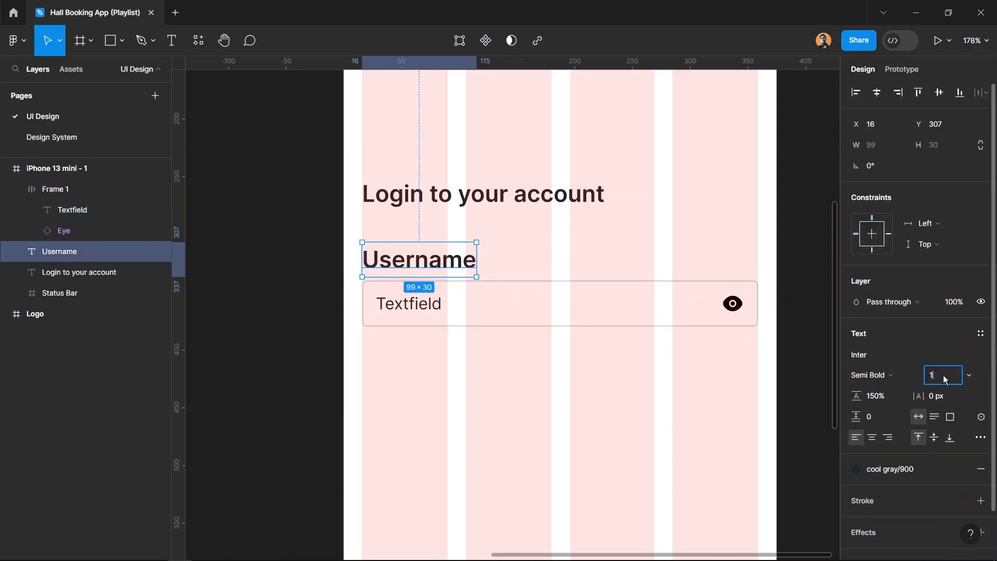
key(Return)
click(878, 375)
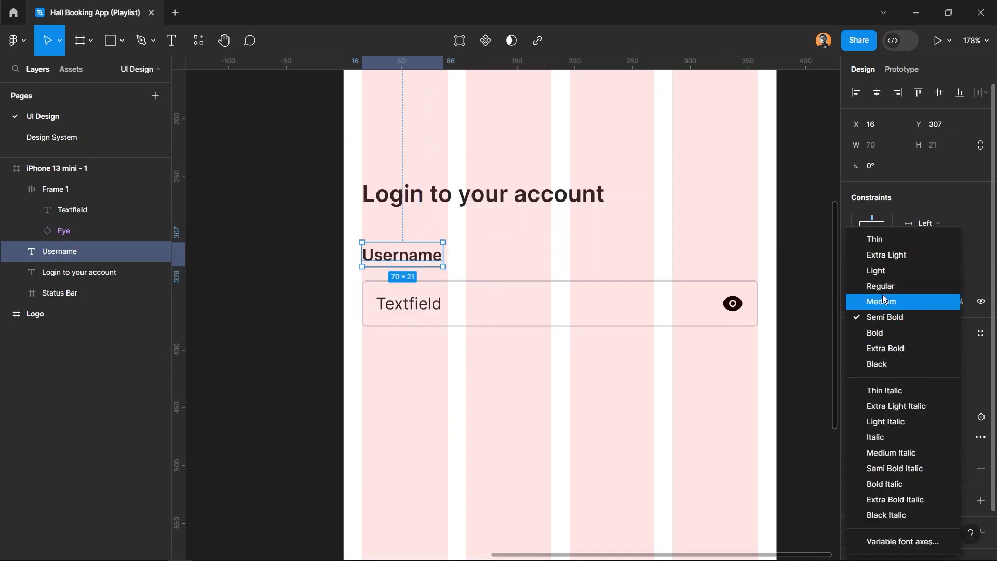
click(882, 286)
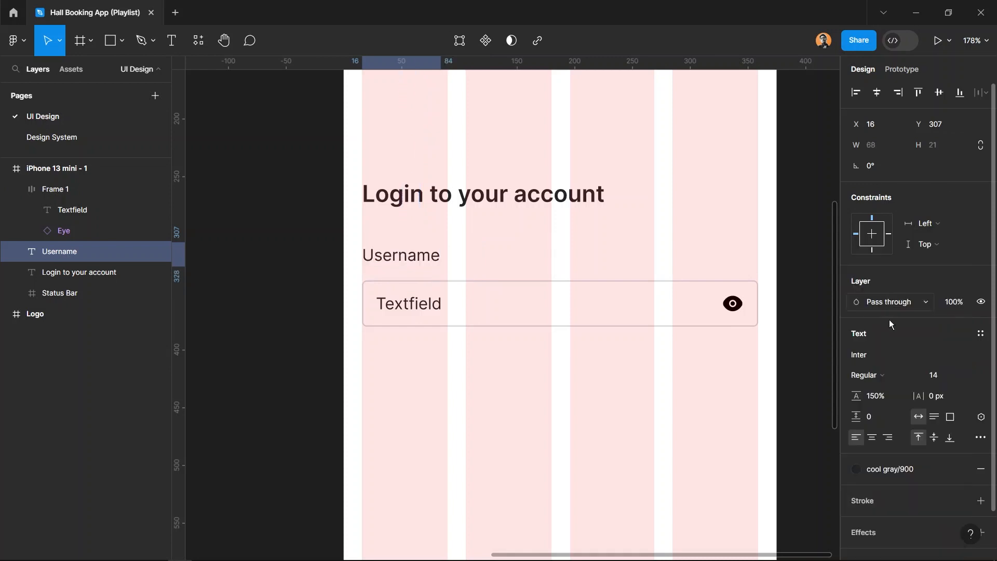
Apply a lighter cool gray color style to the Username label
click(883, 469)
click(727, 469)
click(575, 444)
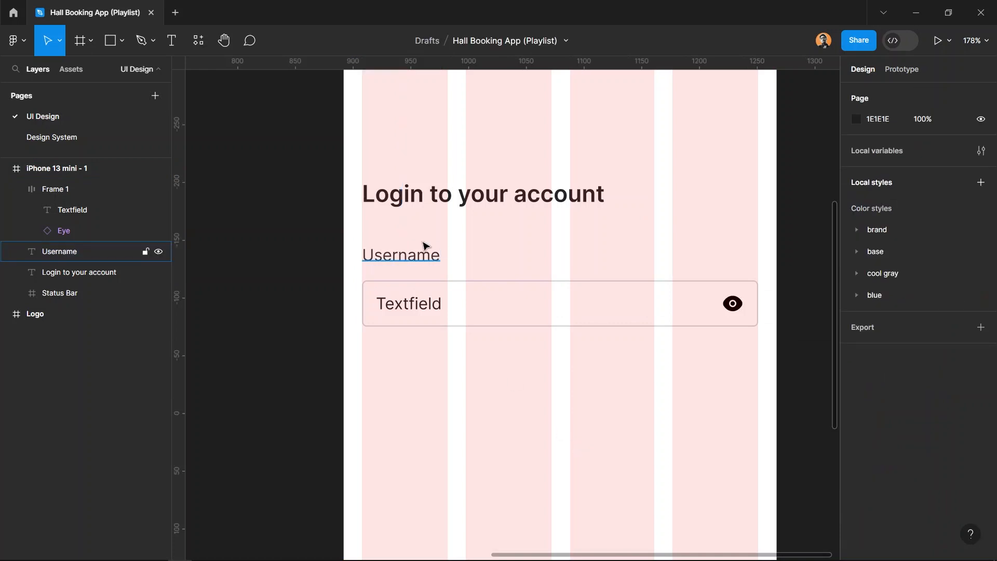
Combine the Username label and its text field in a vertical auto layout frame with 8 spacing between them
click(391, 252)
shift+click(427, 312)
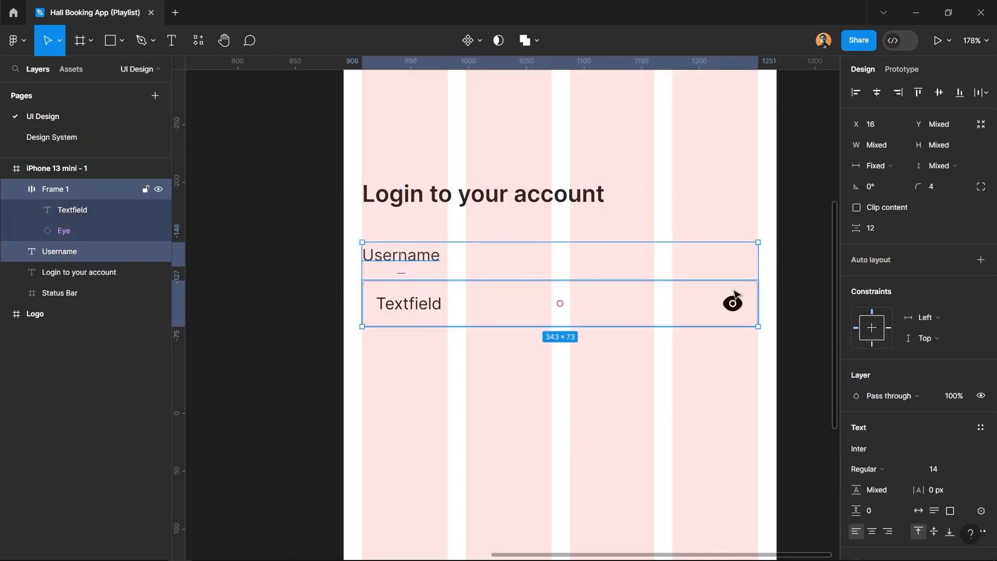
key(shift+a)
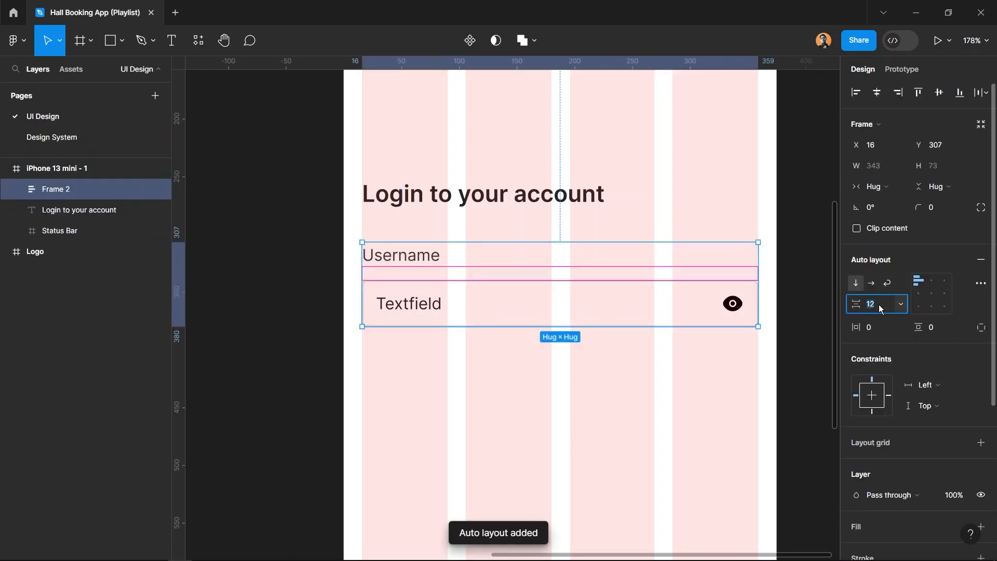
key(Return)
click(621, 371)
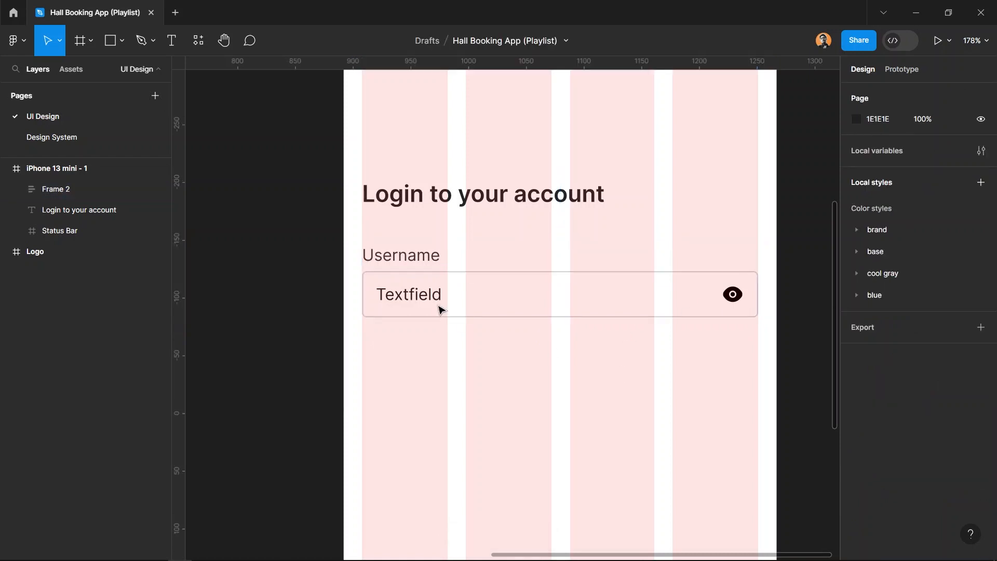
click(439, 307)
click(883, 308)
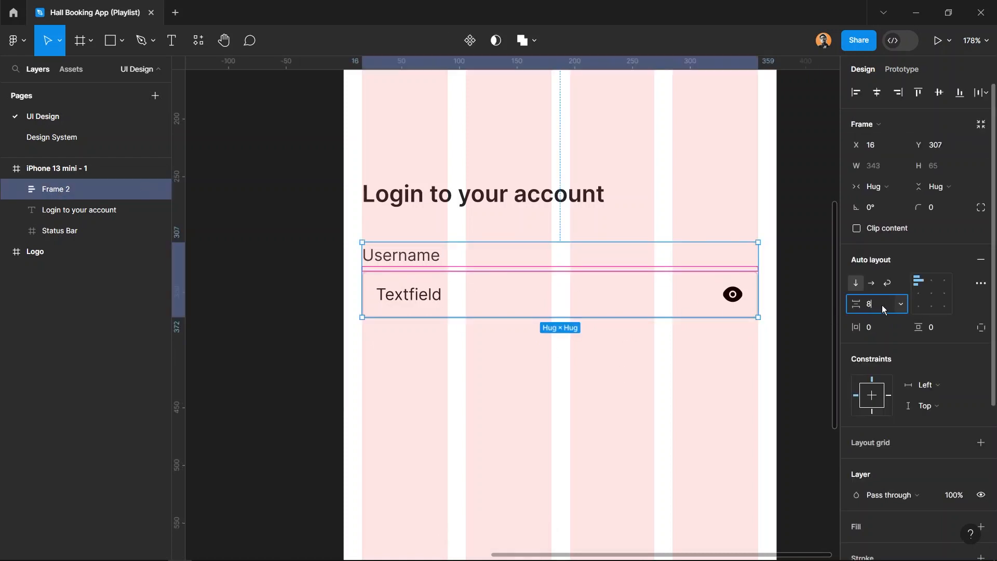
key(Return)
click(602, 363)
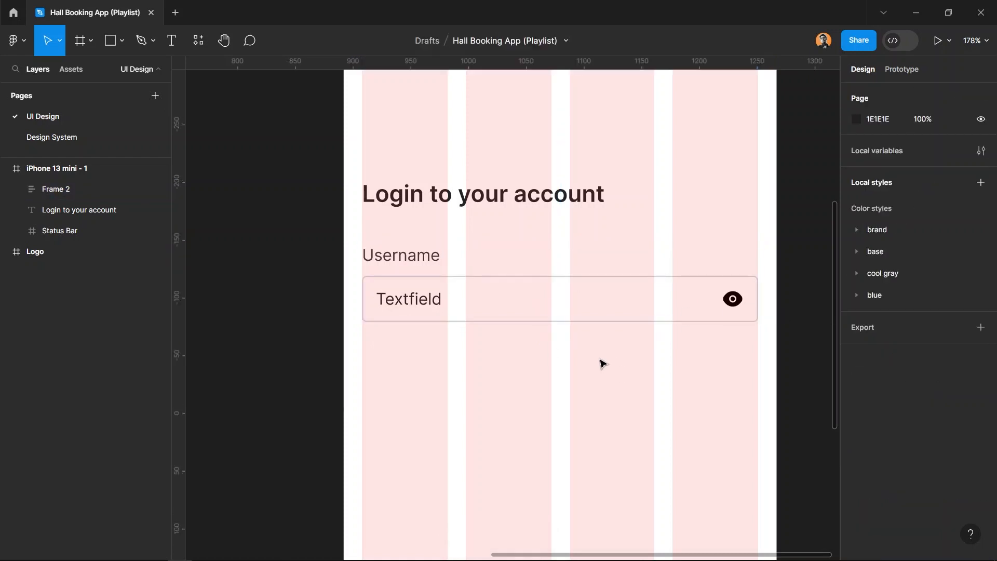
Duplicate the Username field group below the original at Y 394, and duplicate the label inside the copy
click(503, 287)
drag(528, 291, 529, 382)
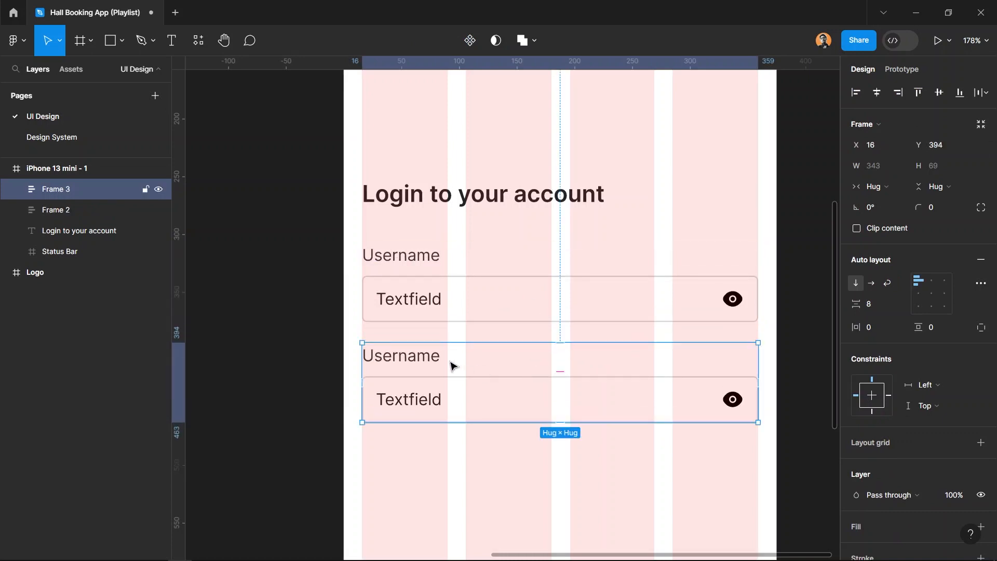
double_click(438, 362)
key(ctrl+d)
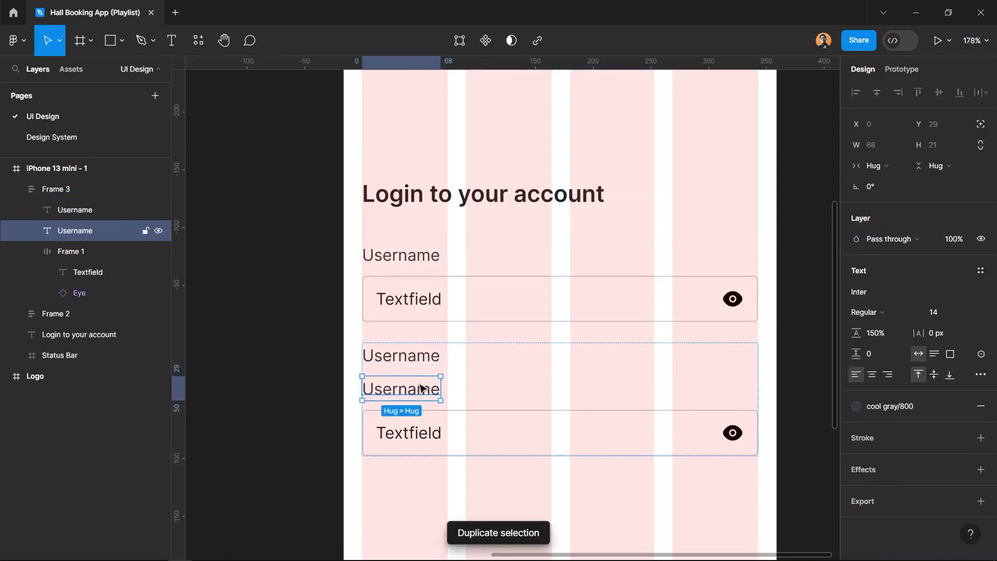
Change the text of the duplicated label in the lower field group to "Forgot Password?"
double_click(422, 387)
text(Forgo)
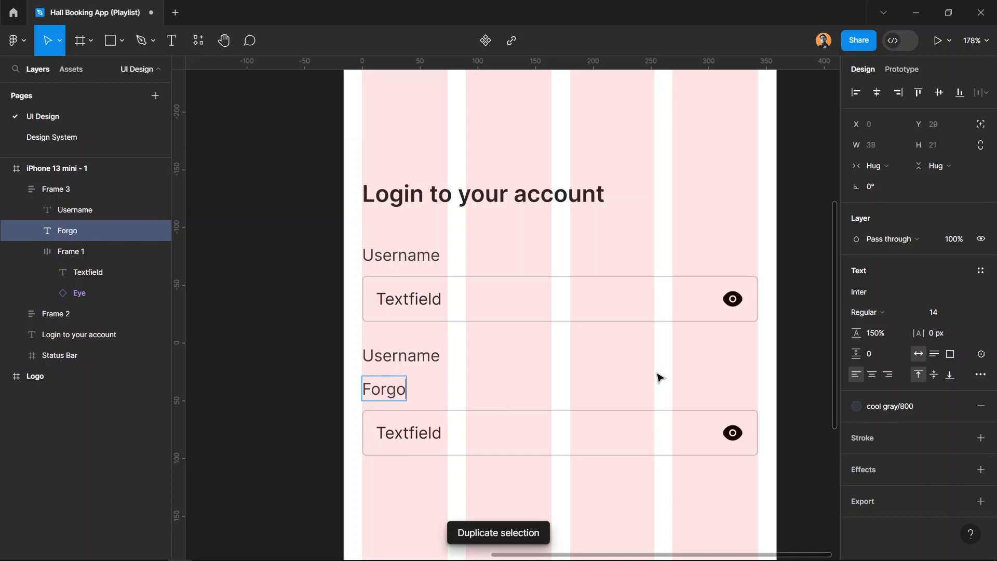
text(t Pasow)
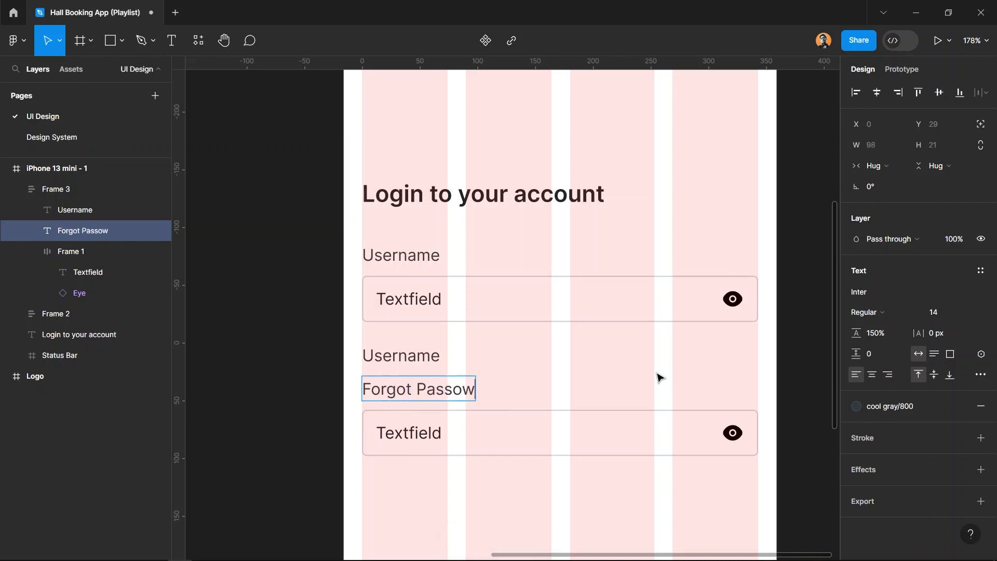
key(BackSpace)
key(BackSpace)
text(word)
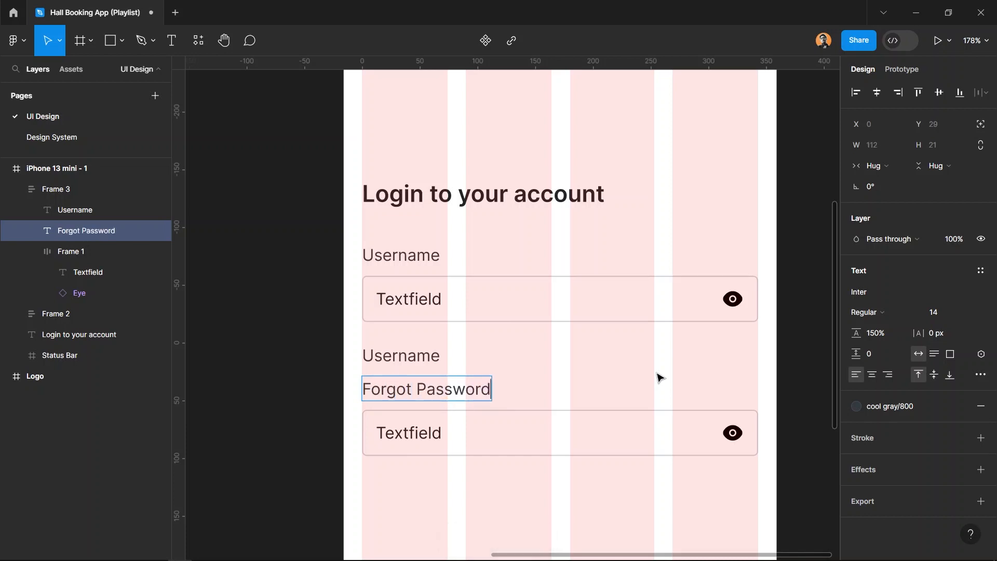
text(?)
Set the Forgot Password? text to size 12, Medium weight and the brand/primary color style
key(ctrl+a)
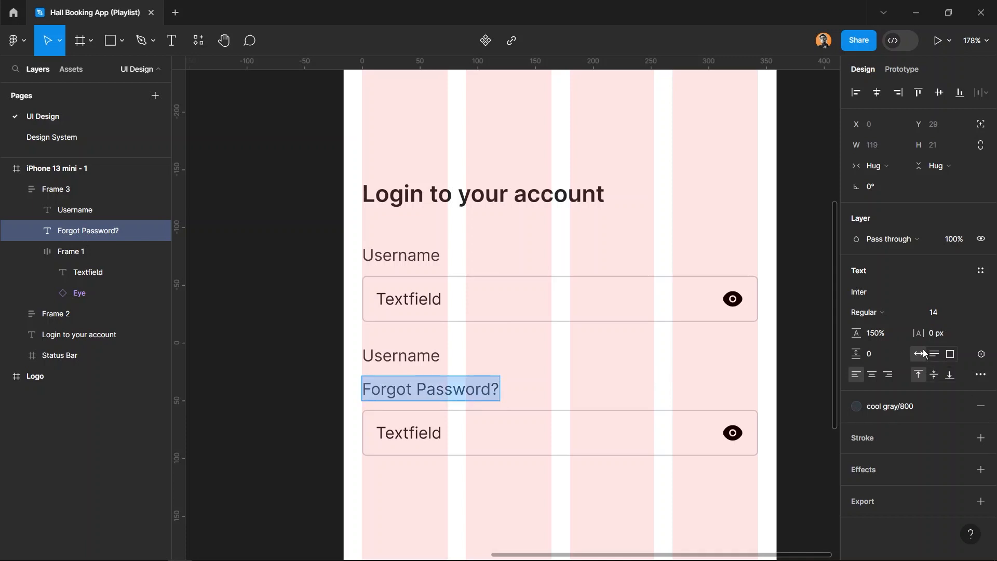
click(952, 316)
key(Return)
click(878, 313)
click(890, 306)
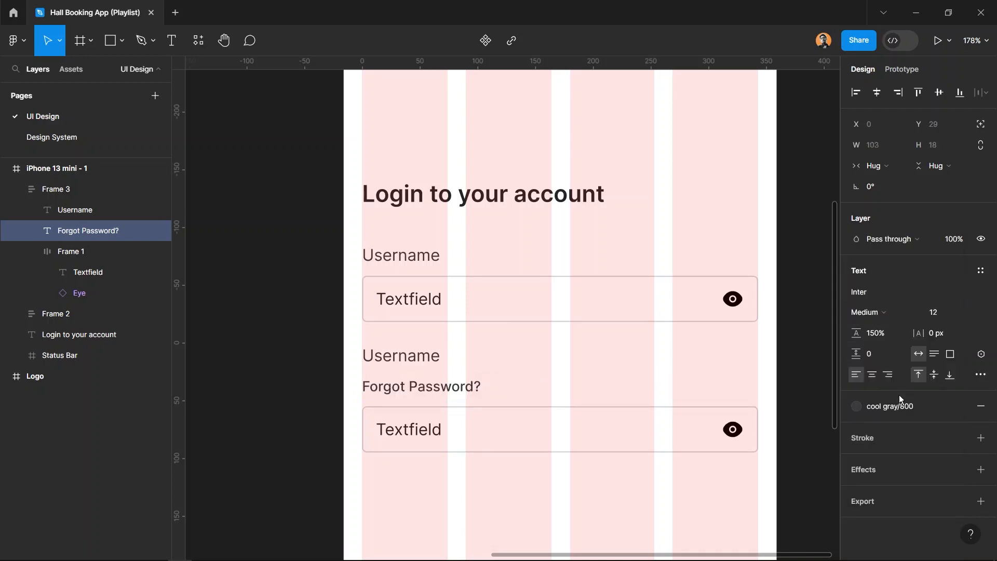
click(856, 406)
click(728, 382)
Place the lower Username label and Forgot Password? text in a horizontal auto layout row that fills the container width
shift+click(425, 361)
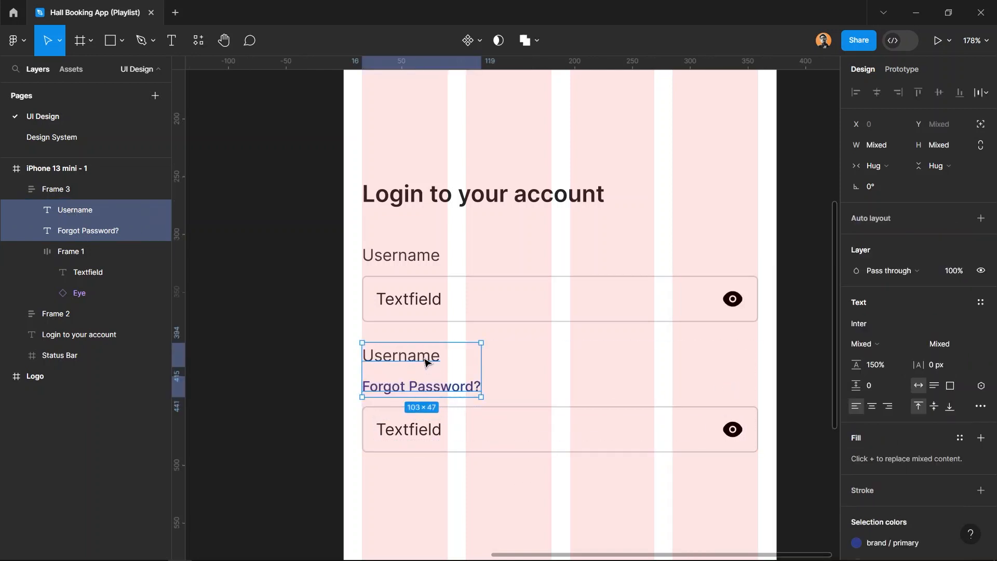
right_click(425, 361)
click(498, 414)
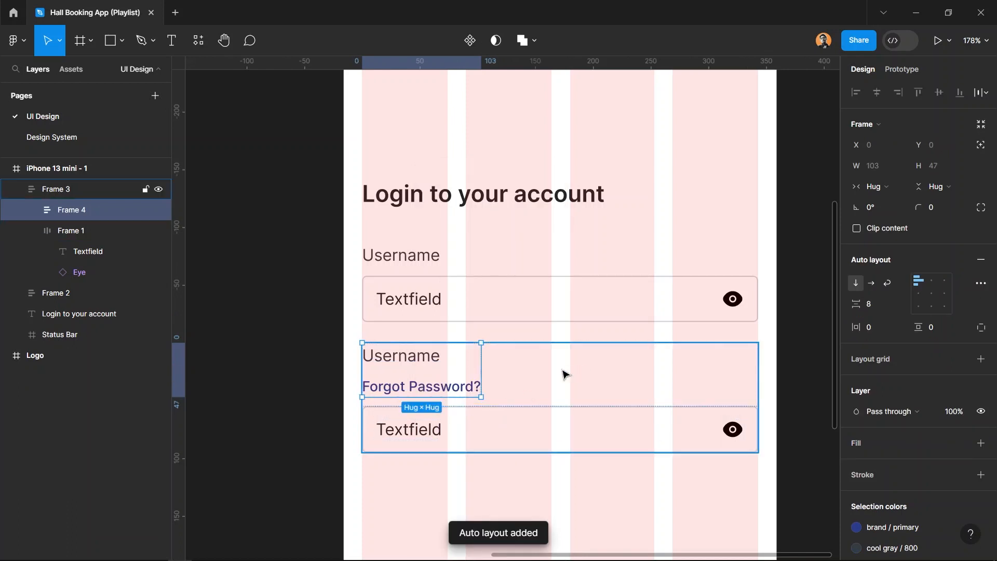
click(872, 283)
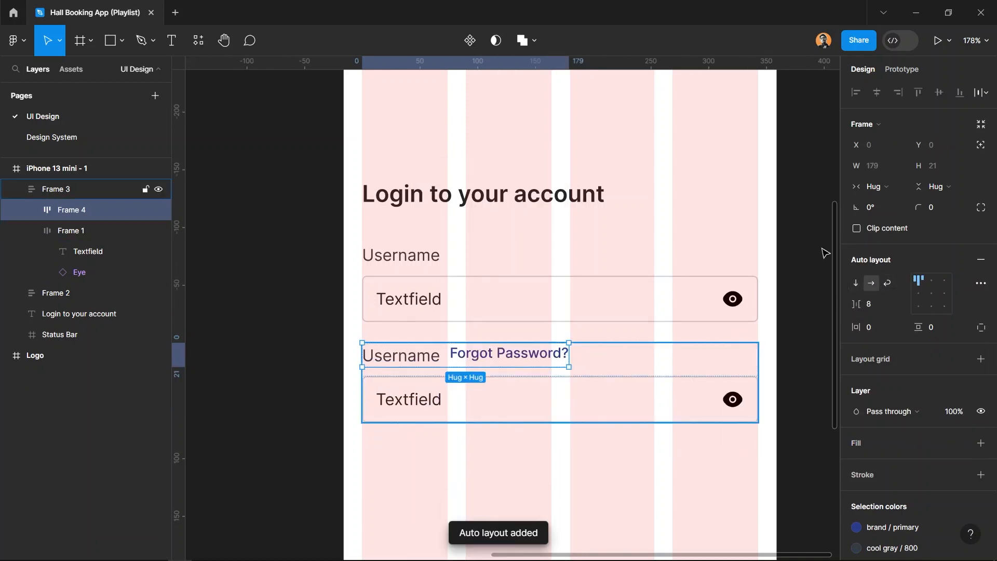
click(874, 187)
click(883, 202)
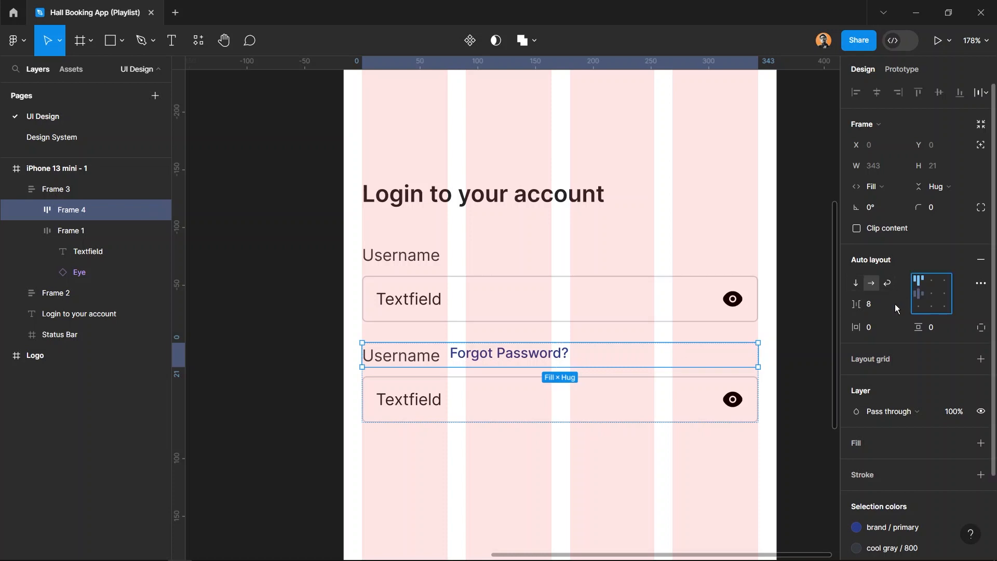
Make the lower field's Username label fill the remaining row width and change its text to "Password"
click(403, 361)
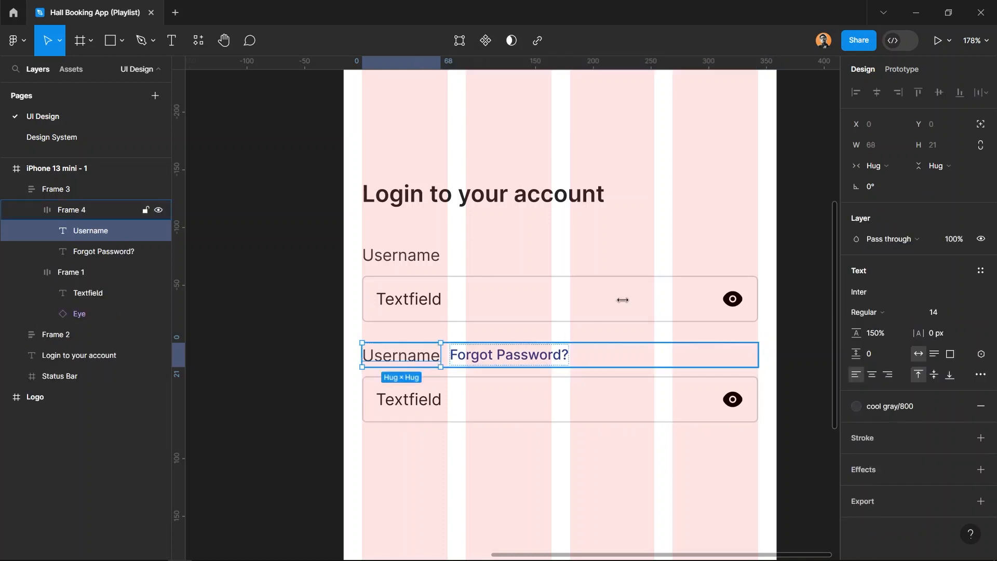
click(891, 166)
click(896, 179)
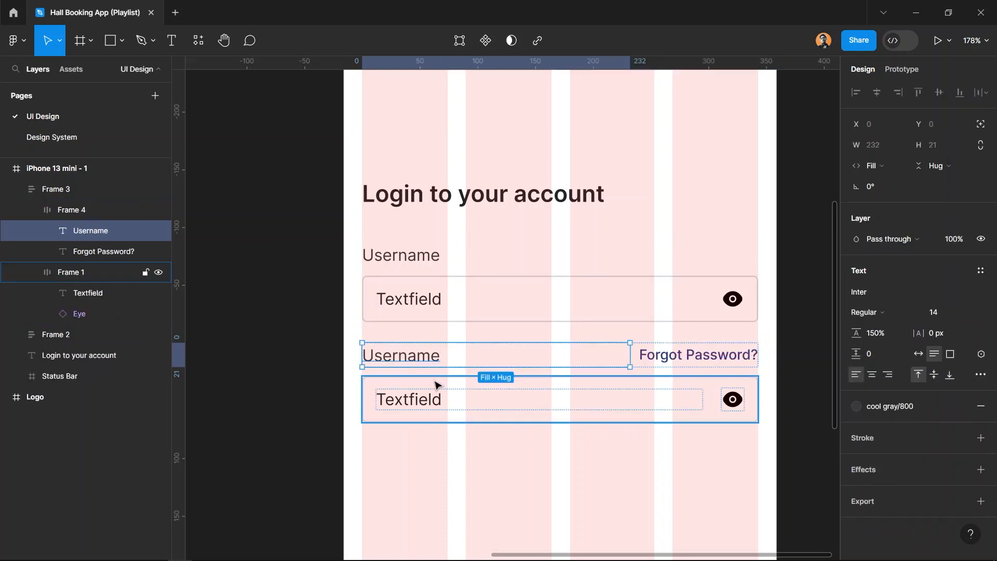
double_click(467, 356)
text(Pa)
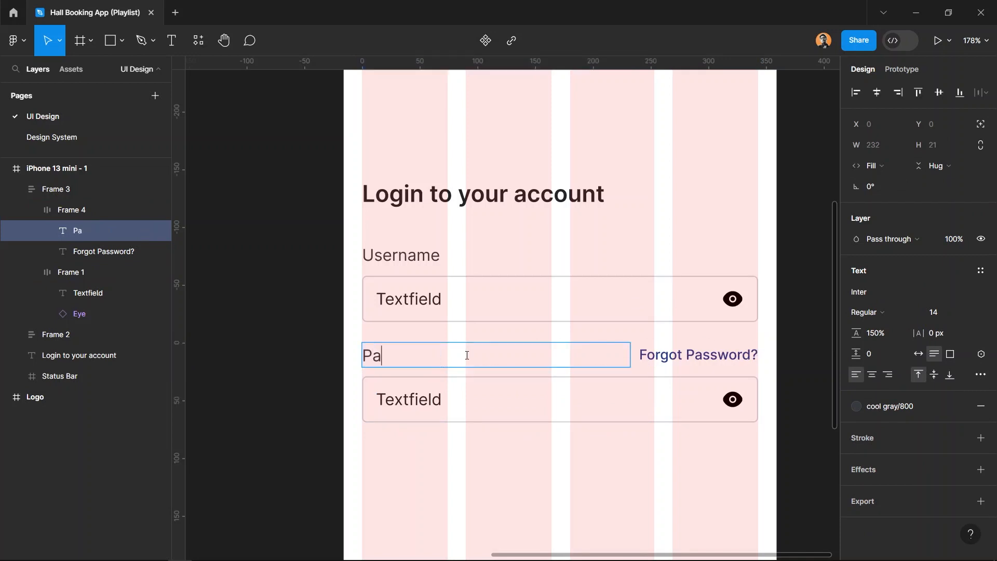
text(ssword)
key(Escape)
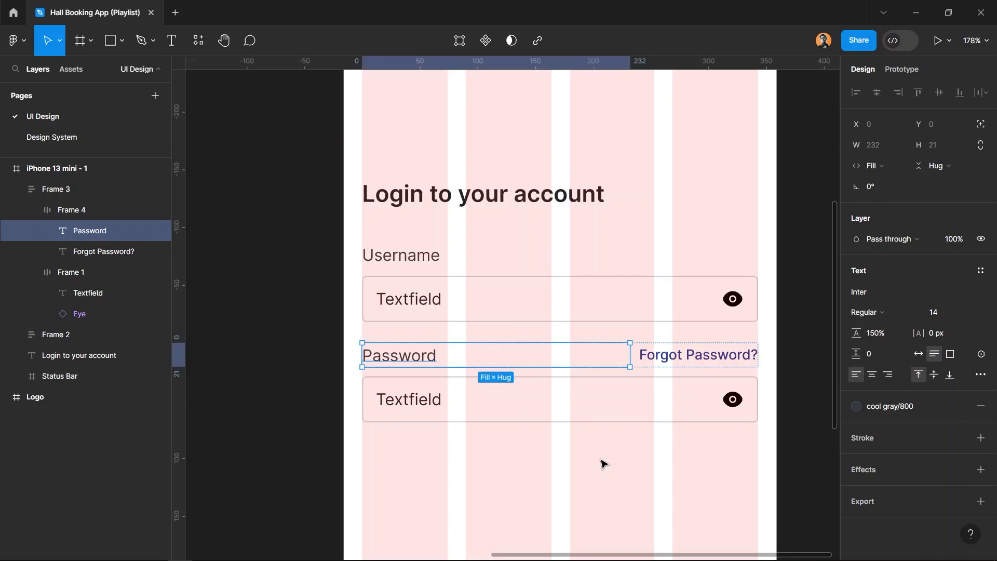
key(Escape)
Set the opacity to 0% for the Username field's placeholder and eye icon, and for the Password field's placeholder
click(411, 303)
double_click(412, 303)
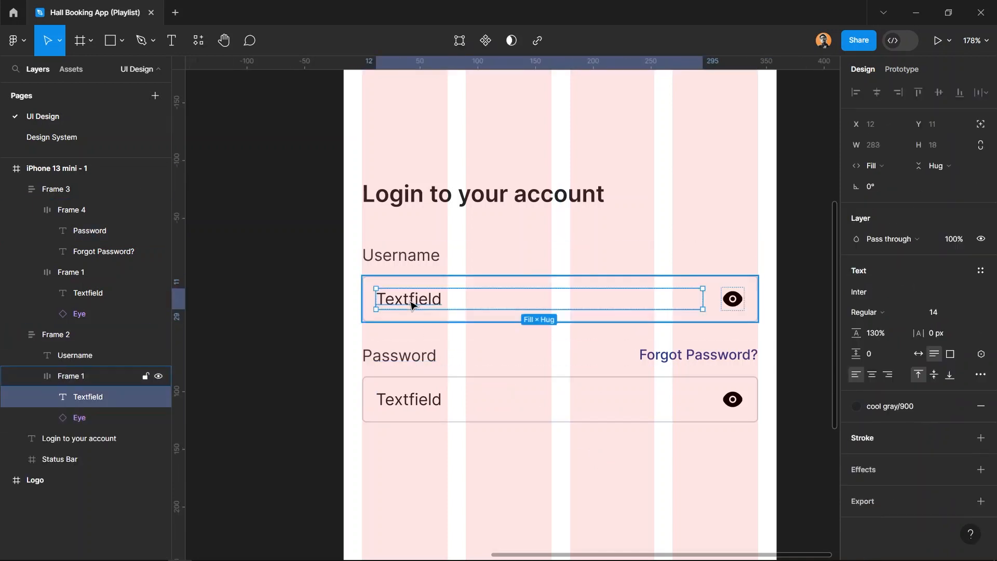
shift+click(732, 298)
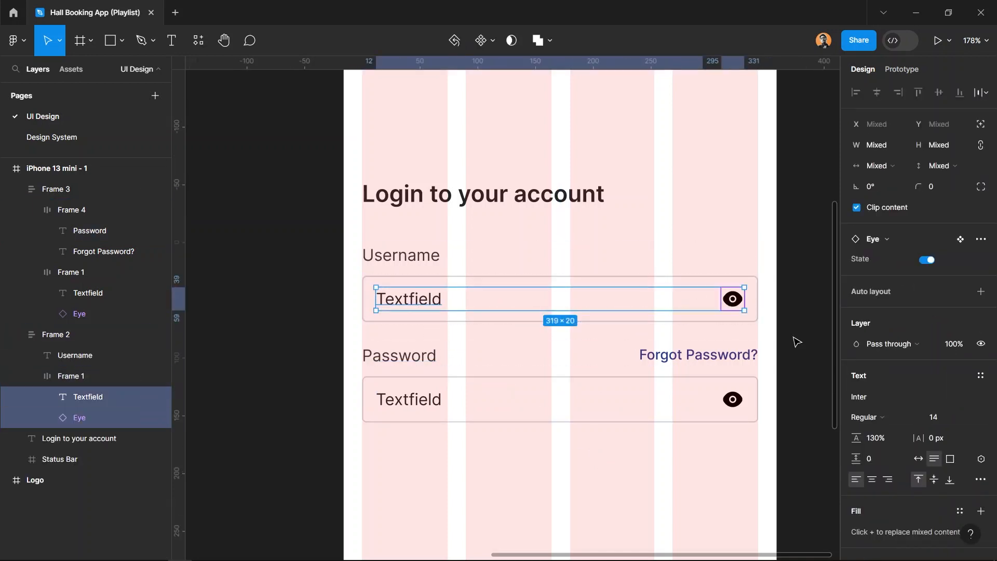
key(0)
key(0)
double_click(416, 398)
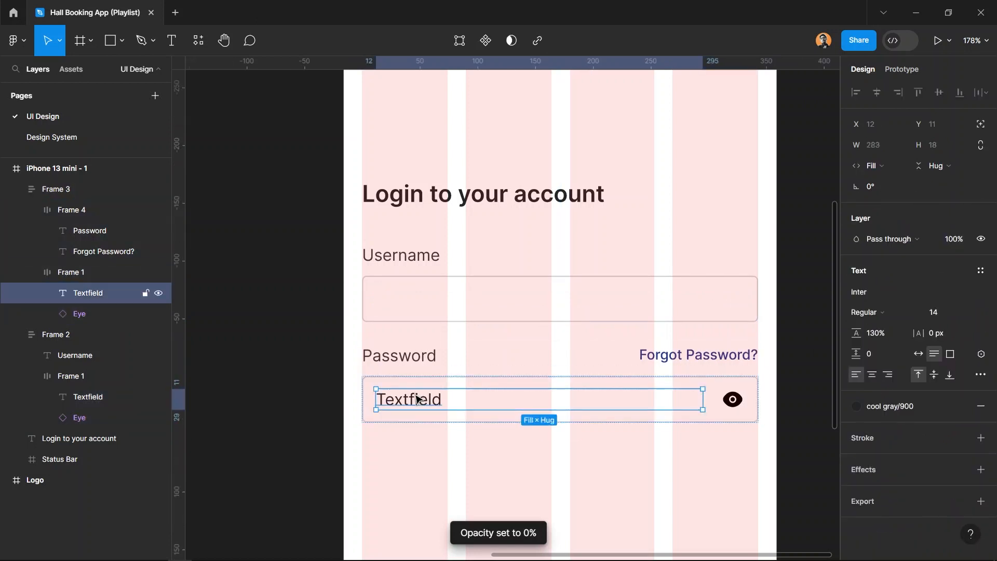
key(0)
Recolor the Password field's eye icon with the cool gray/600 color style
click(732, 405)
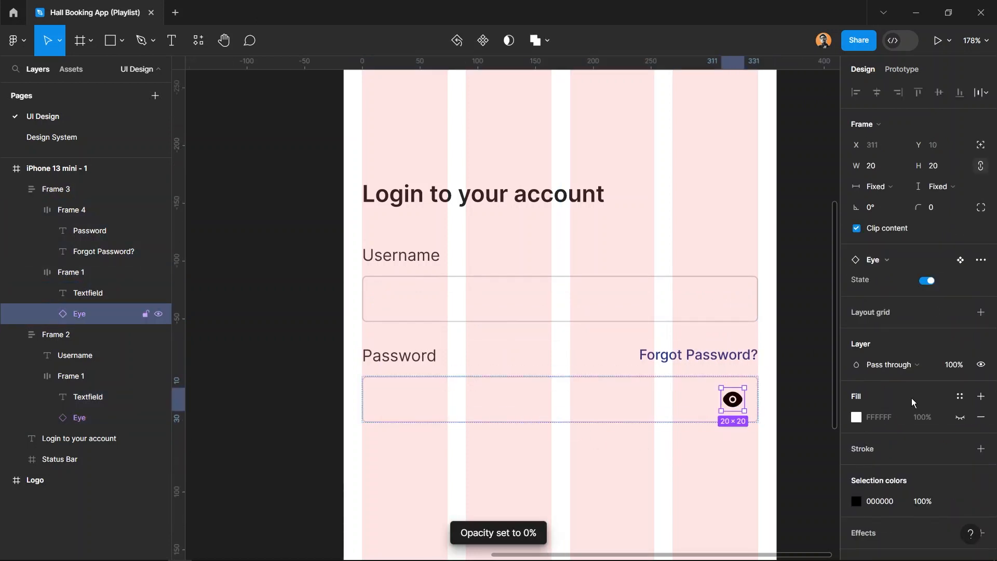
click(960, 502)
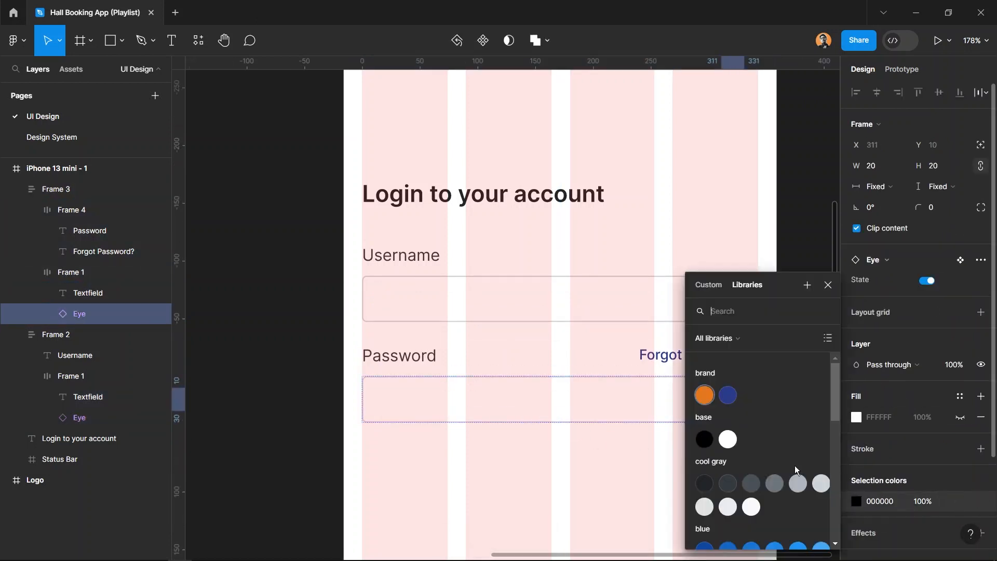
click(775, 484)
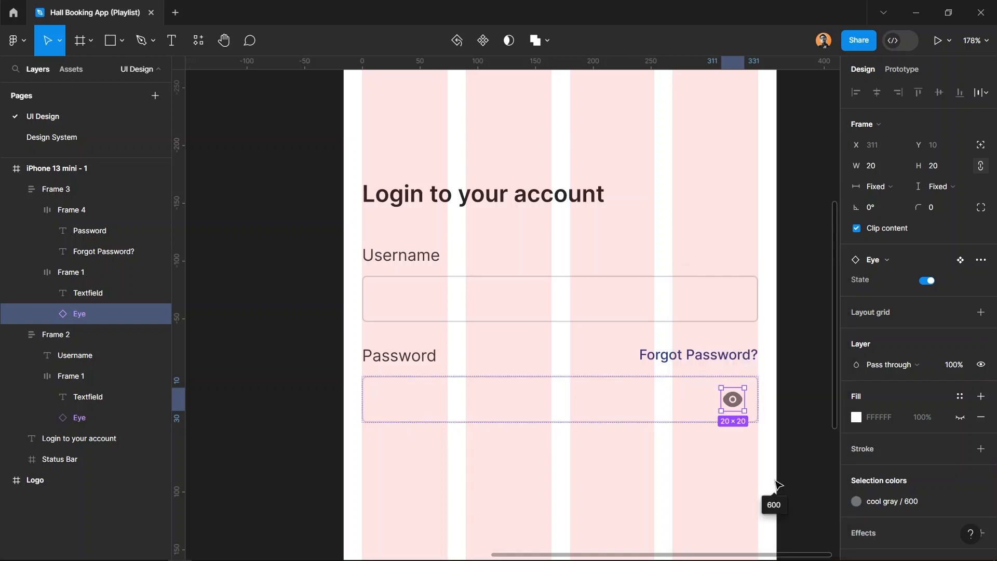
scroll(558, 394, down, 3)
key(Escape)
Copy the Password label to about X 112, Y 501 below the password field and change its text to "Login"
click(558, 331)
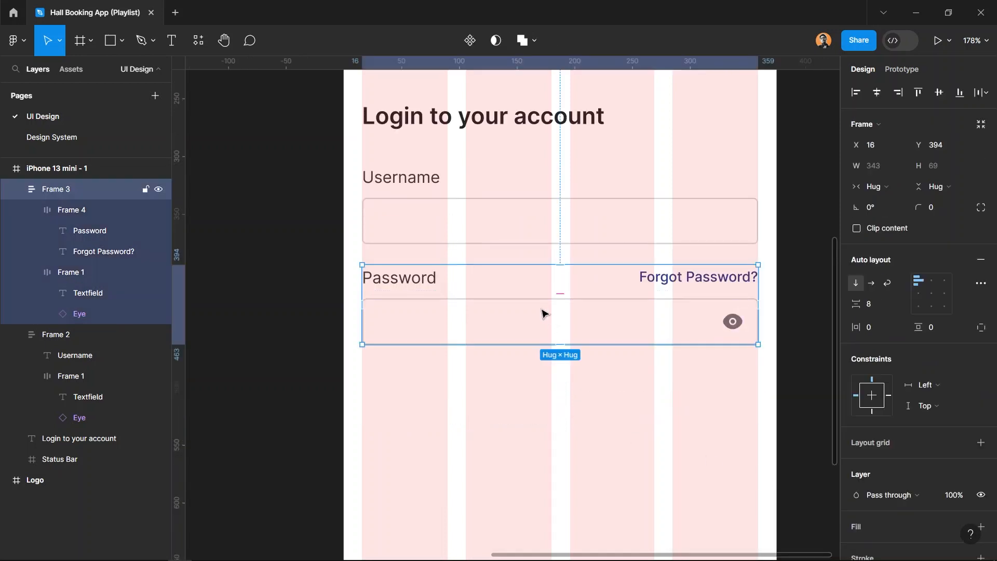
scroll(543, 312, down, 3)
click(403, 204)
drag(402, 199, 512, 323)
double_click(511, 322)
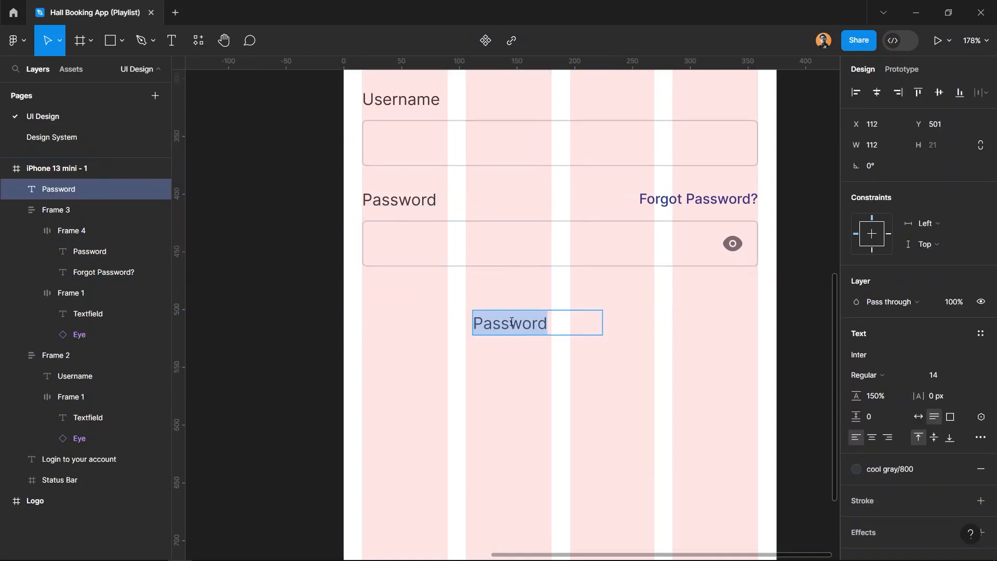
text(Login)
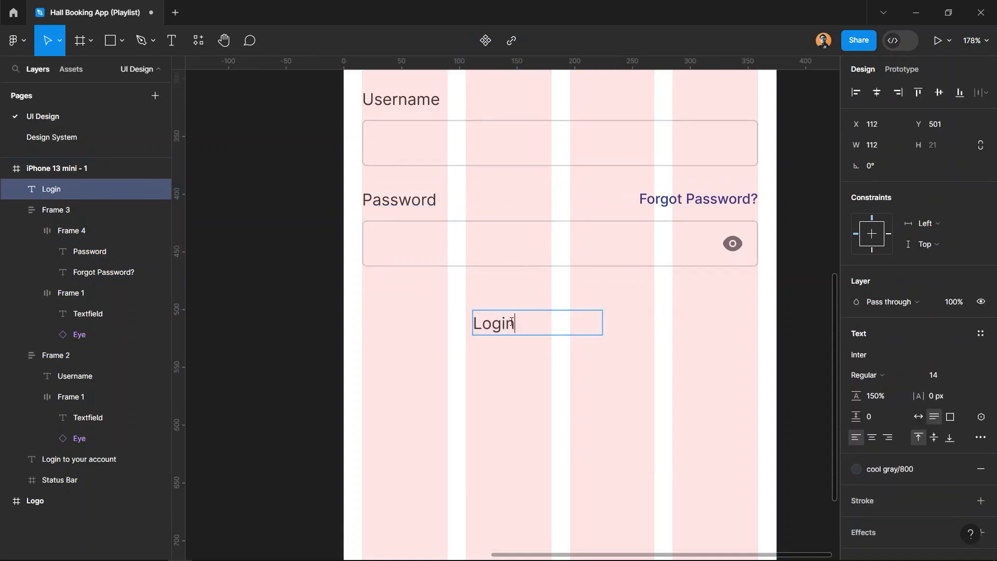
key(Escape)
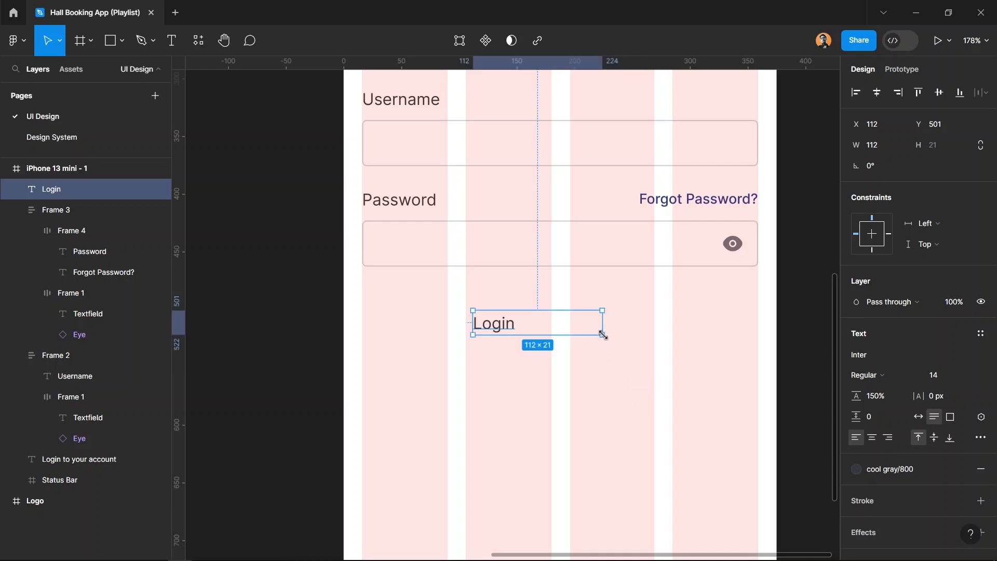
Fit the Login text box to its content and set the font weight to Medium
double_click(602, 334)
click(868, 375)
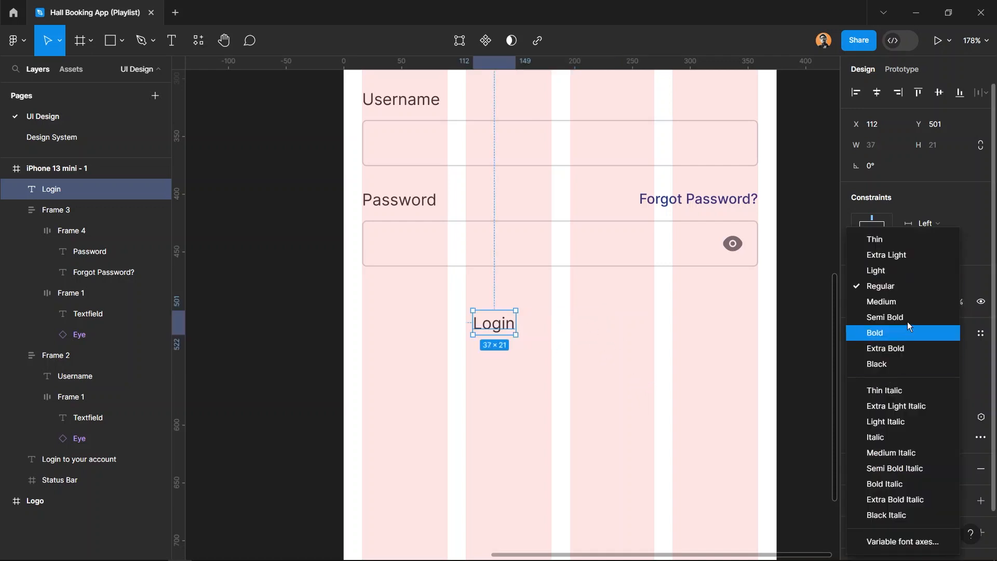
click(922, 307)
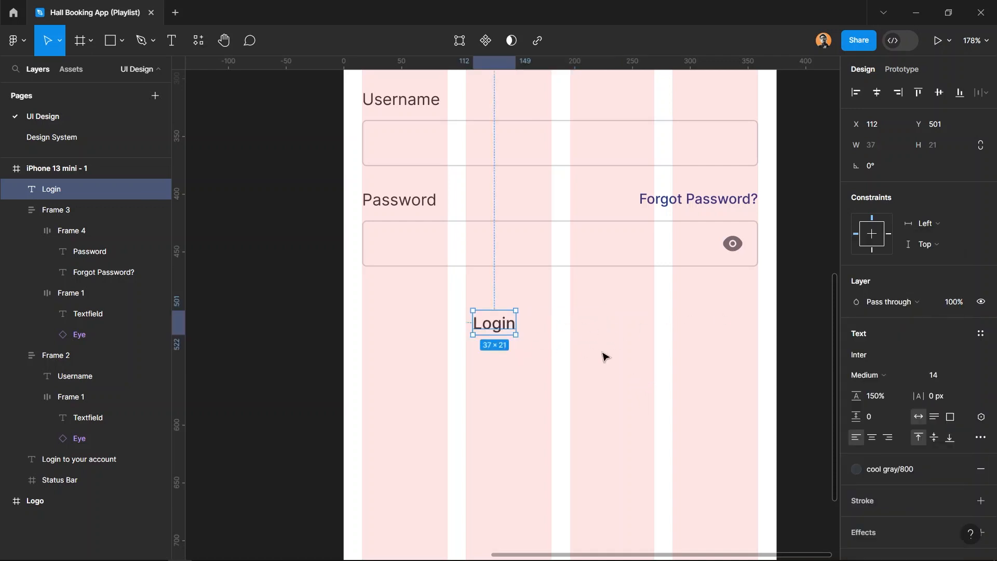
Wrap the Login text in an auto layout frame and stretch it across the layout grid from X 16 to a 343 width
right_click(481, 323)
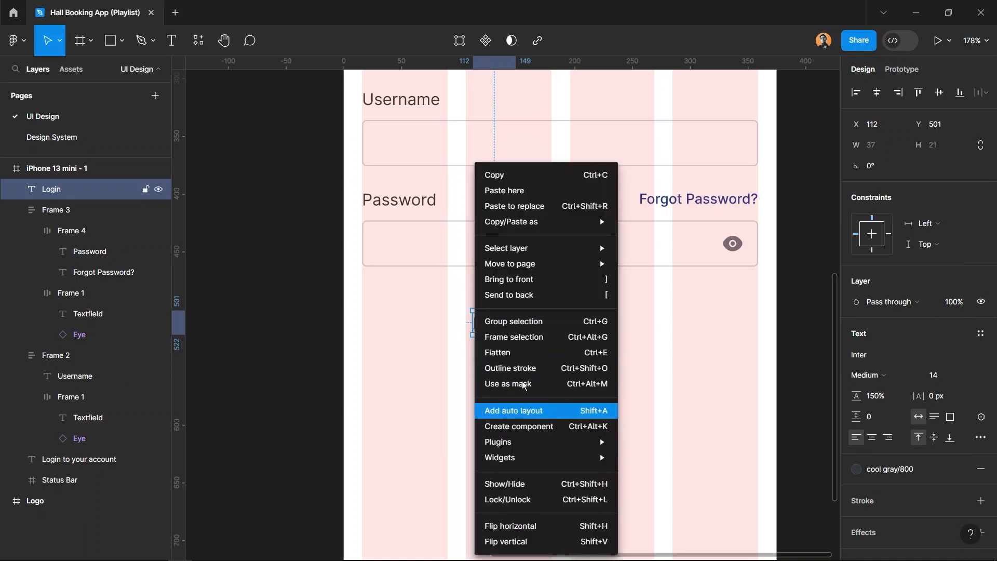
click(542, 409)
drag(464, 322, 361, 309)
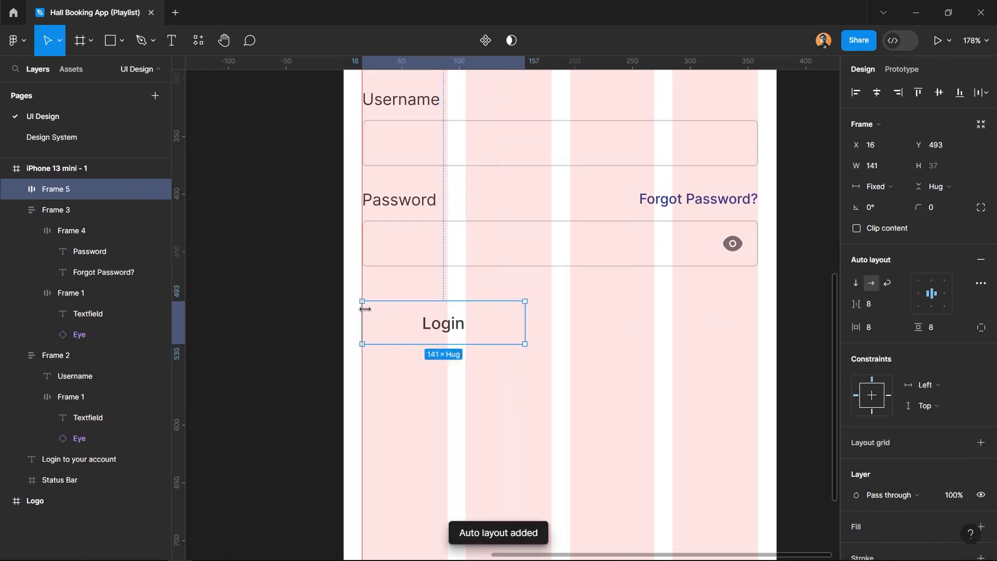
drag(524, 324, 758, 335)
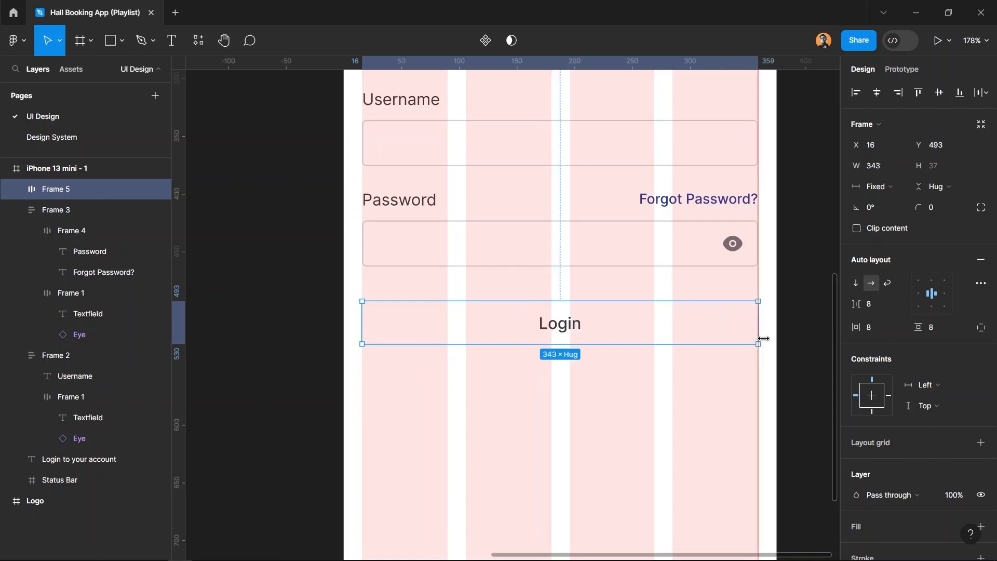
Fill the Login button frame with the brand/primary color style and recolor its text with base/white
scroll(907, 395, down, 3)
scroll(905, 395, down, 1)
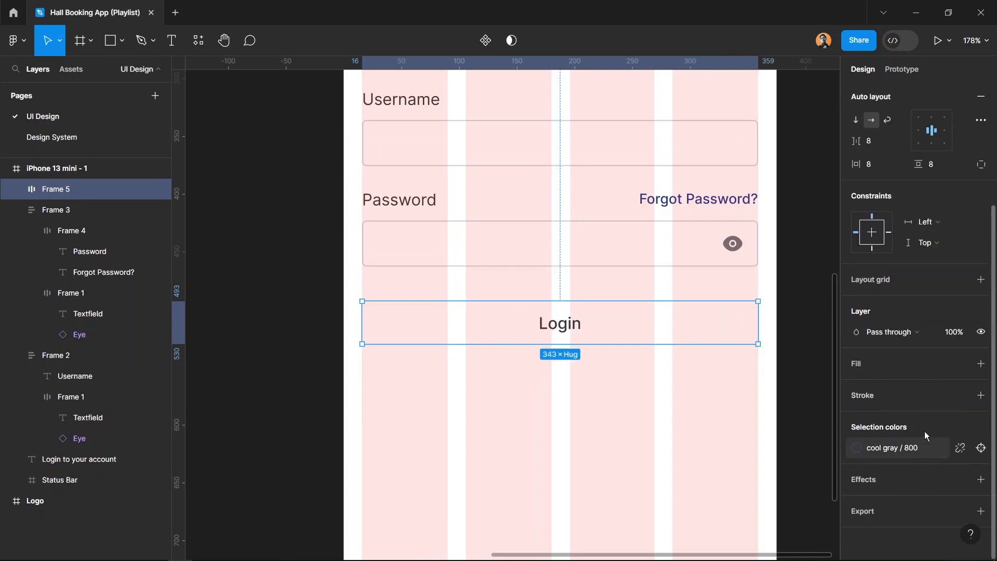
click(966, 365)
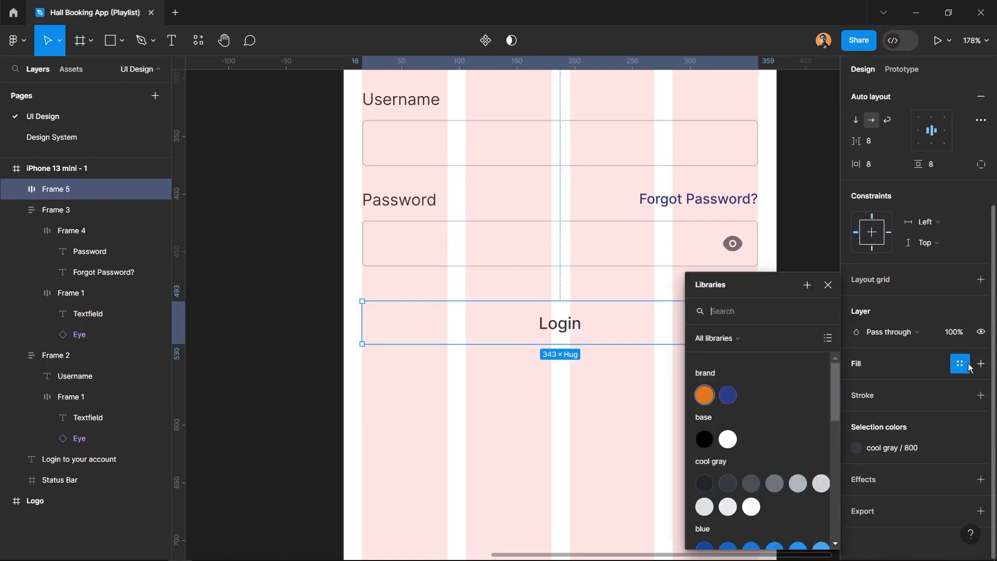
click(736, 395)
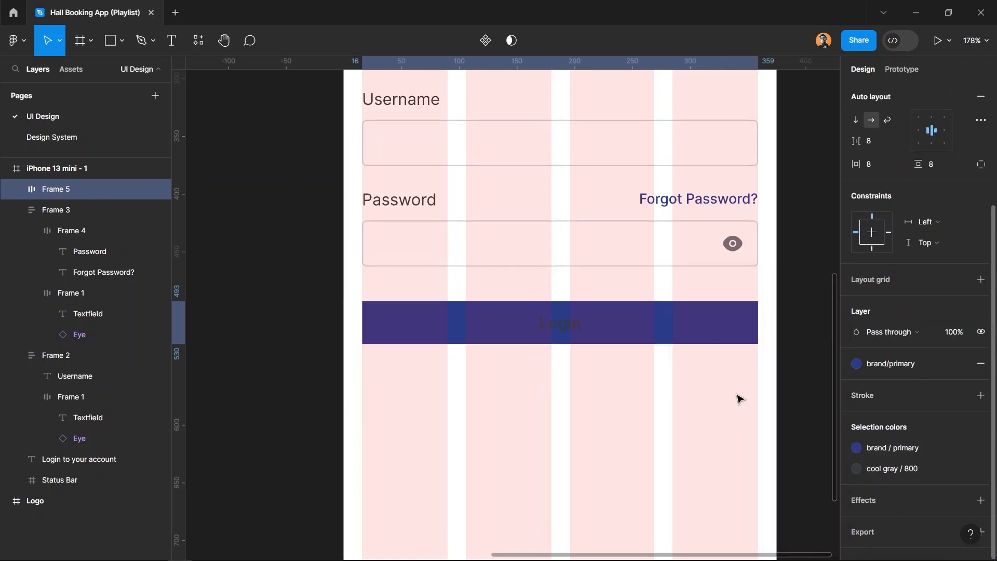
click(902, 467)
click(729, 425)
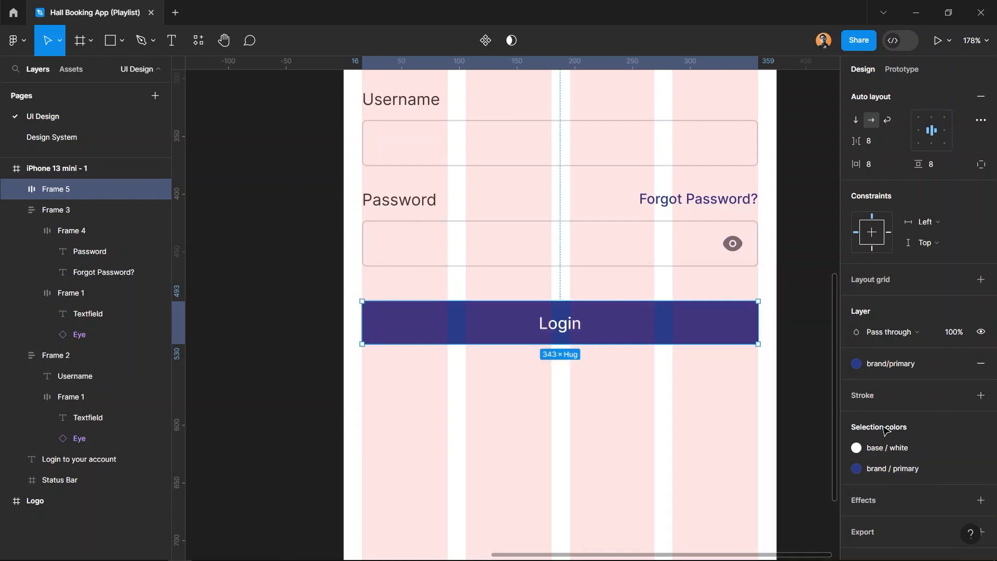
Round the Login button's corners with a radius of 55
scroll(899, 427, up, 3)
drag(918, 208, 632, 238)
scroll(583, 410, up, 3)
scroll(584, 414, down, 10)
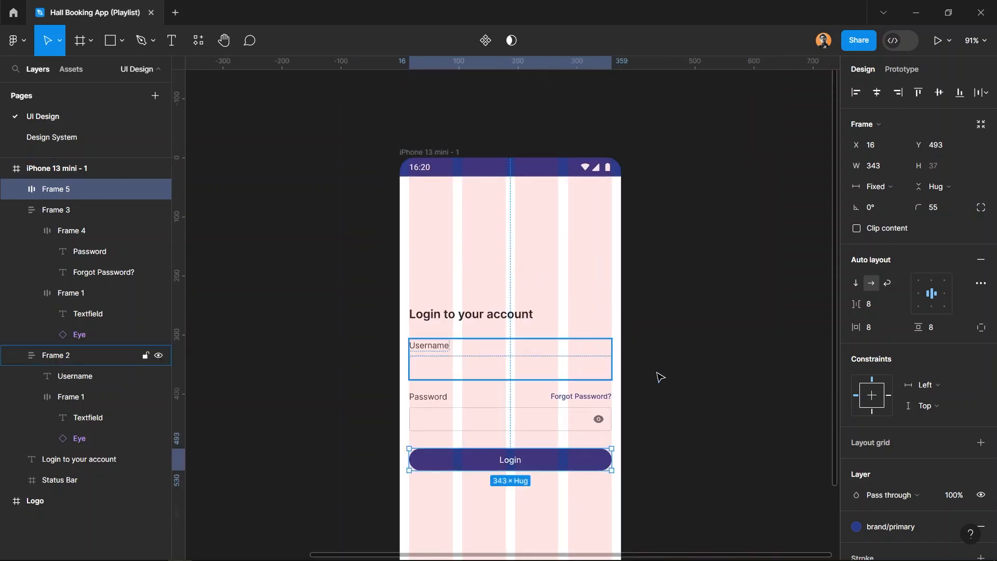
click(659, 376)
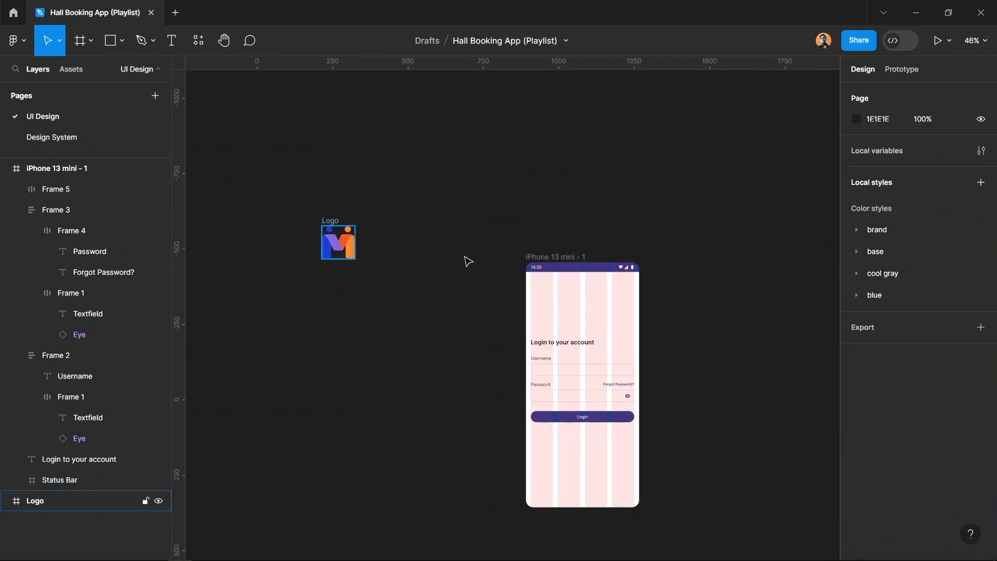
Move the logo into the phone frame above the login heading, at about X 134, Y 121
drag(464, 257, 579, 305)
scroll(618, 339, up, 5)
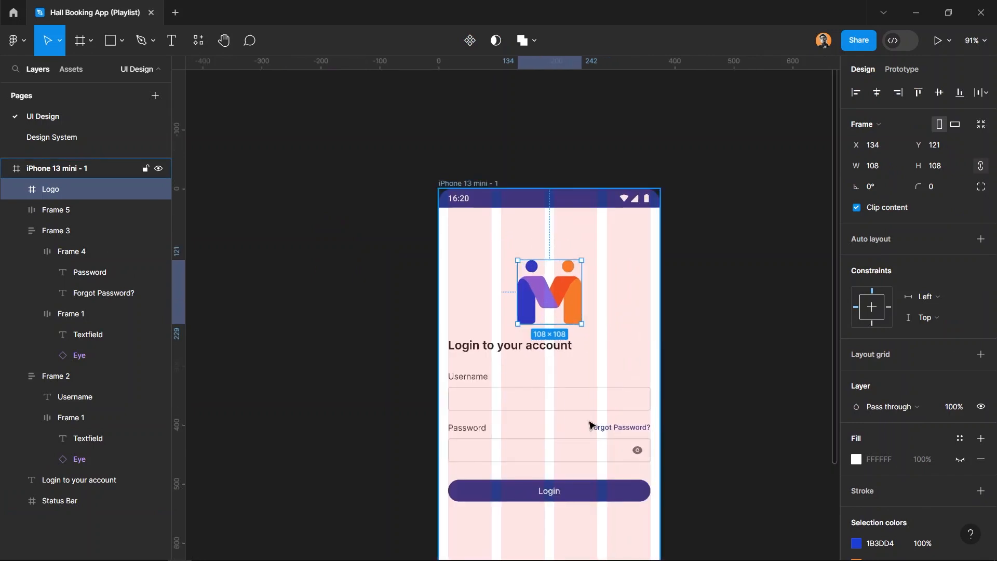
scroll(591, 425, up, 3)
Combine the Username and Password field groups into one vertical auto layout frame
click(492, 317)
shift+click(521, 383)
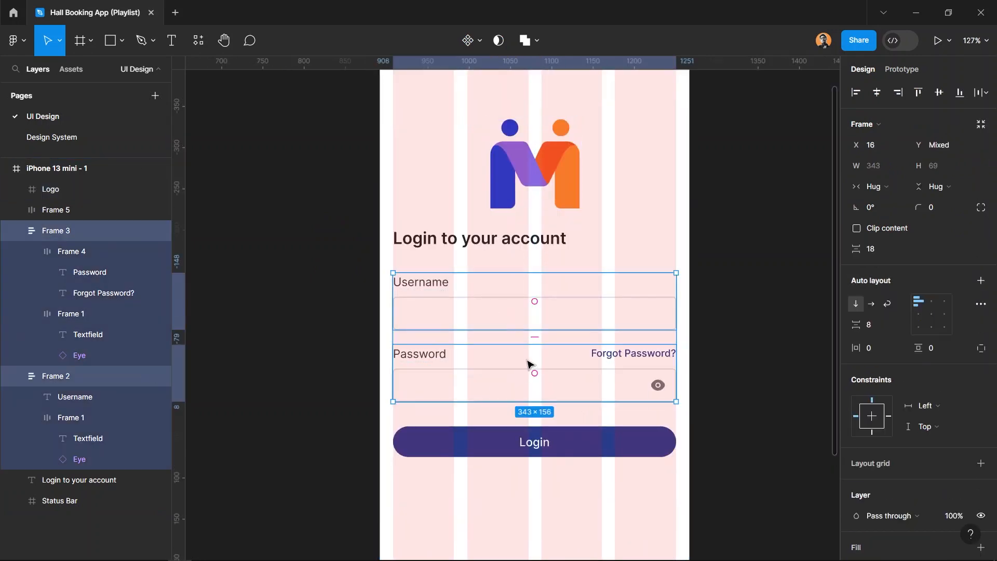
right_click(524, 364)
click(571, 411)
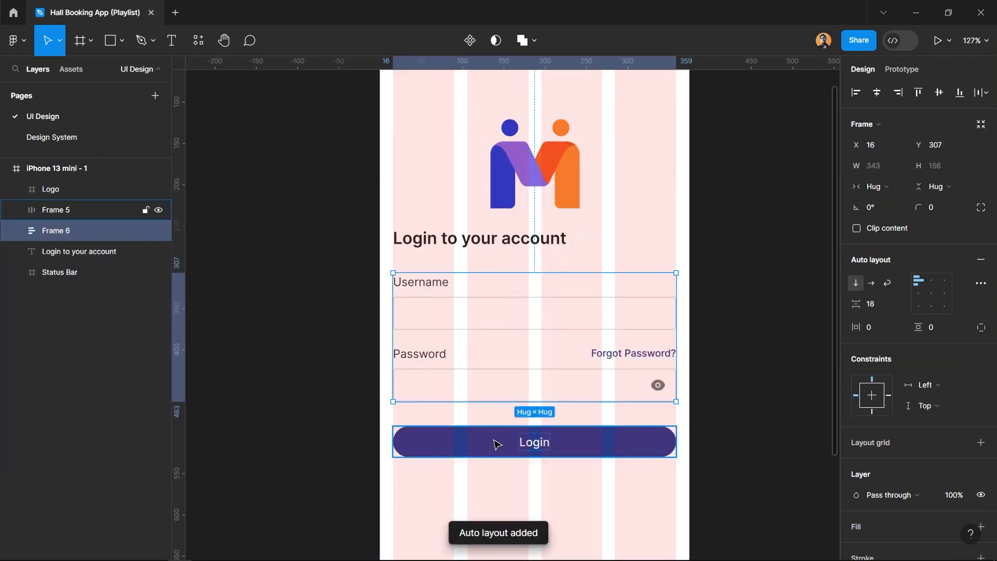
Wrap the heading, the fields frame and the Login button in a vertical auto layout with a spacing of 24
shift+click(494, 442)
shift+click(439, 253)
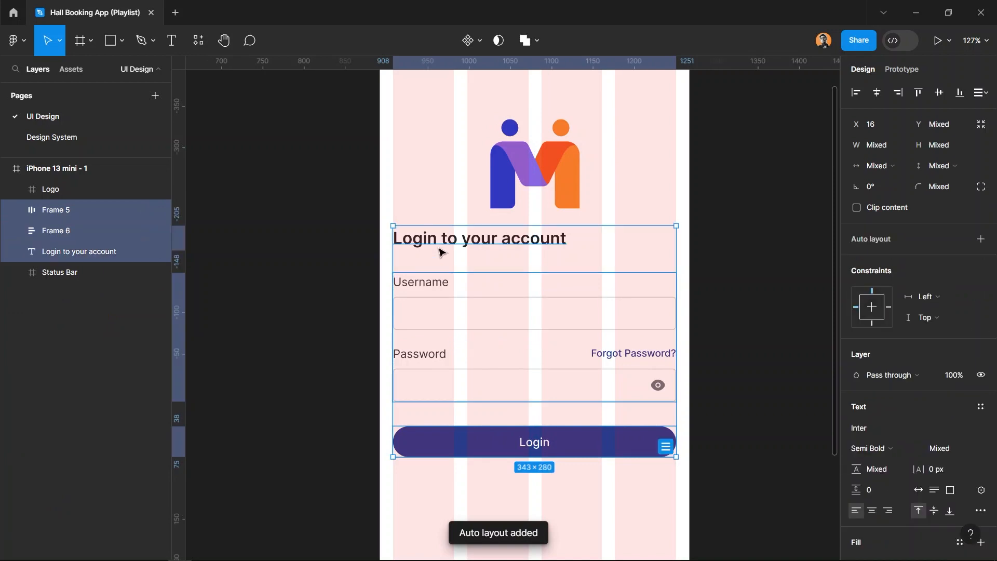
right_click(436, 252)
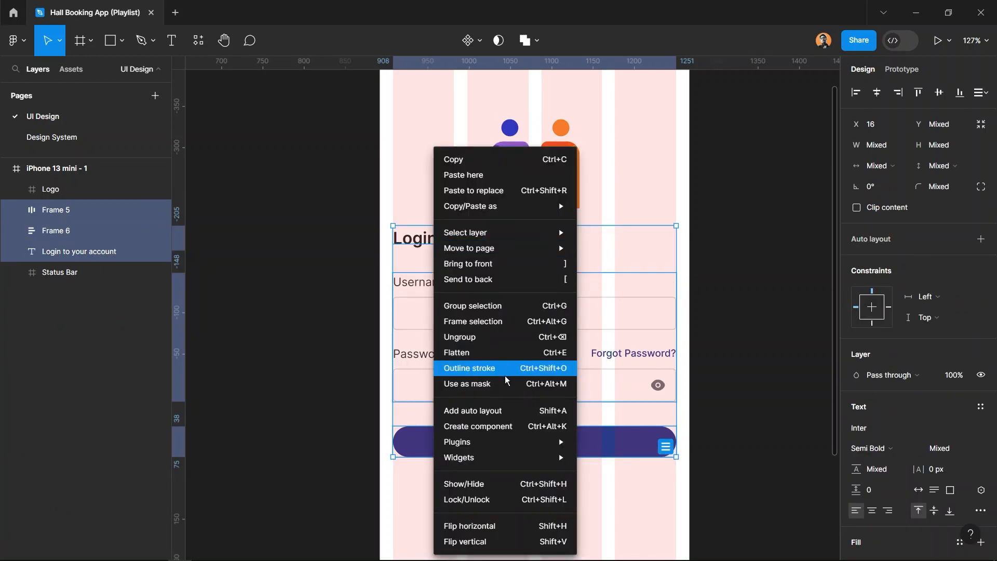
click(507, 411)
click(886, 310)
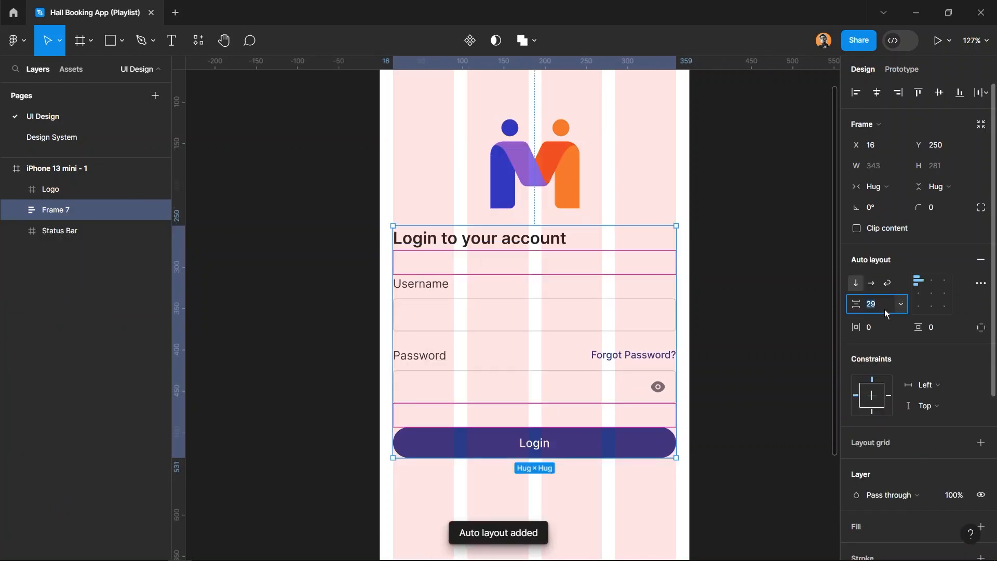
key(Return)
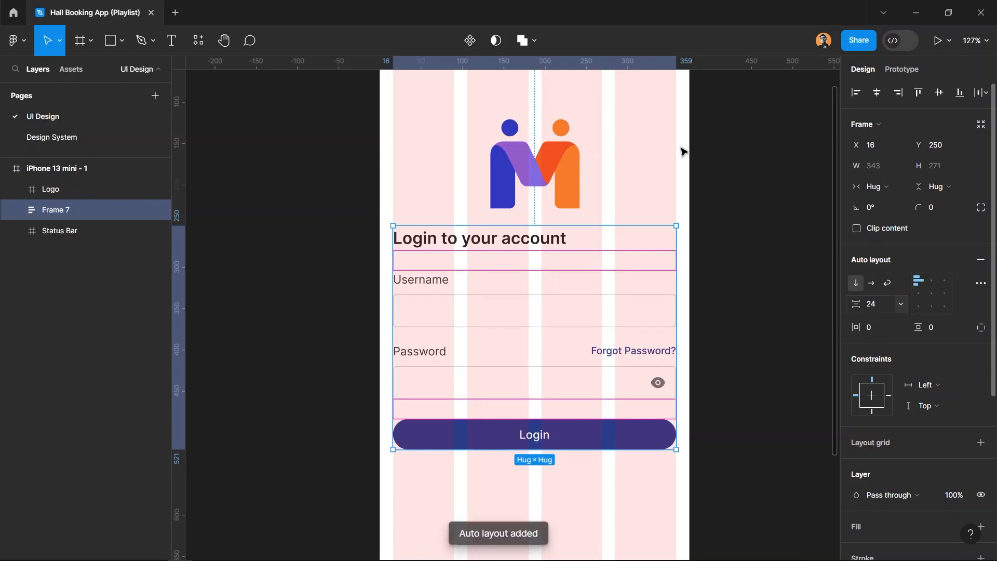
Set the vertical spacing between the logo and the login form to 40
shift+click(529, 177)
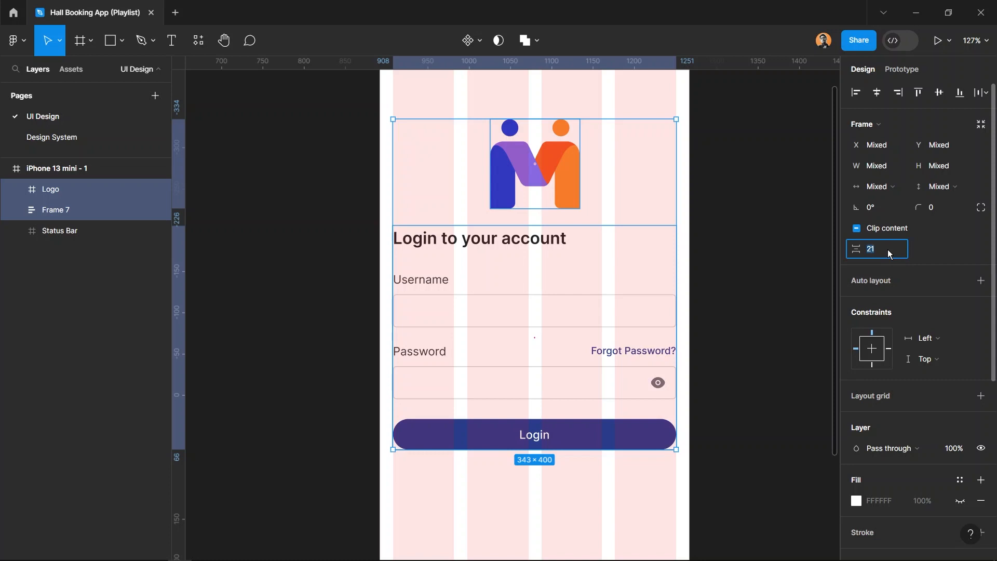
text(0)
key(Return)
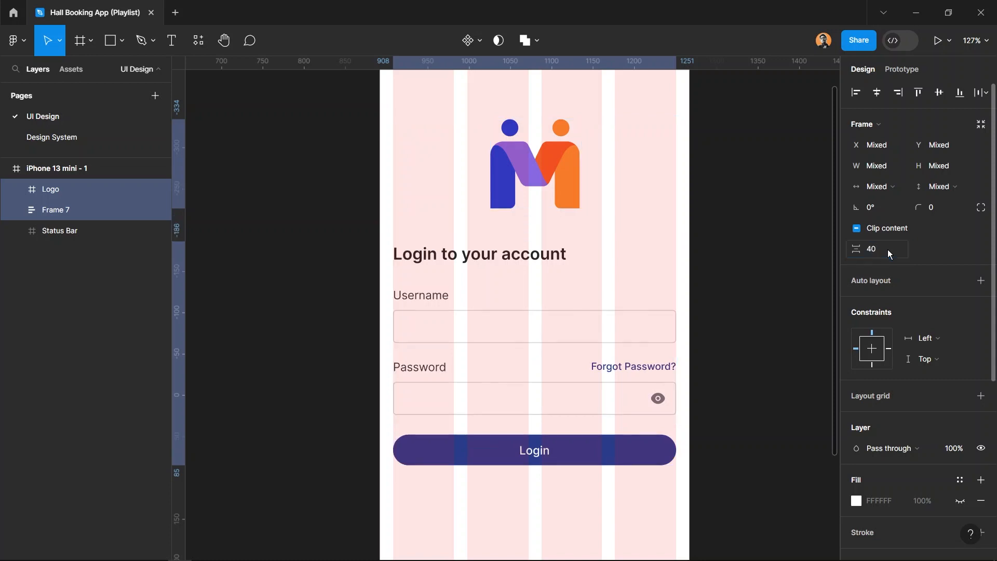
Move the logo and login form up together by 9 px, leaving an 80 px gap below the status bar
scroll(490, 257, down, 3)
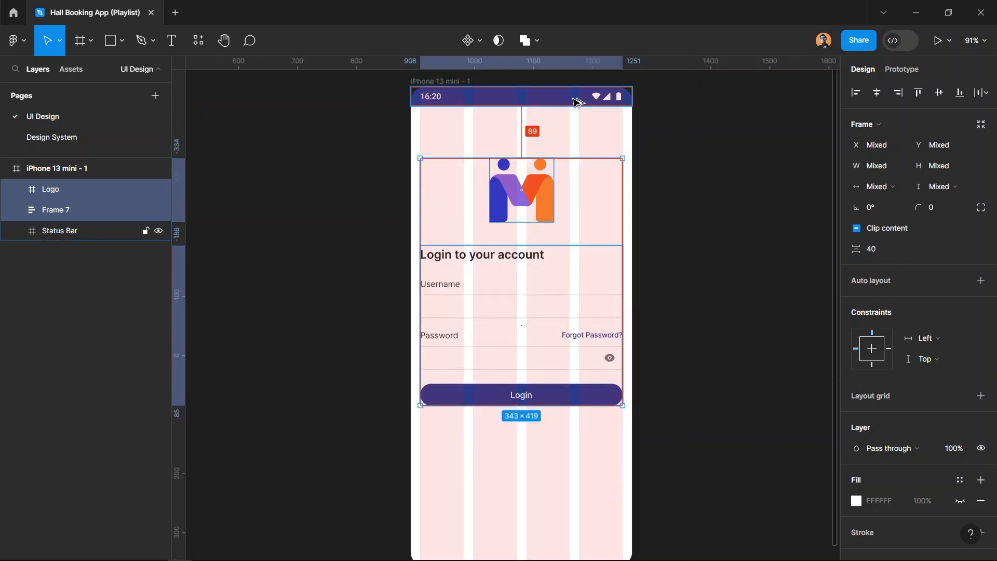
key(Up)
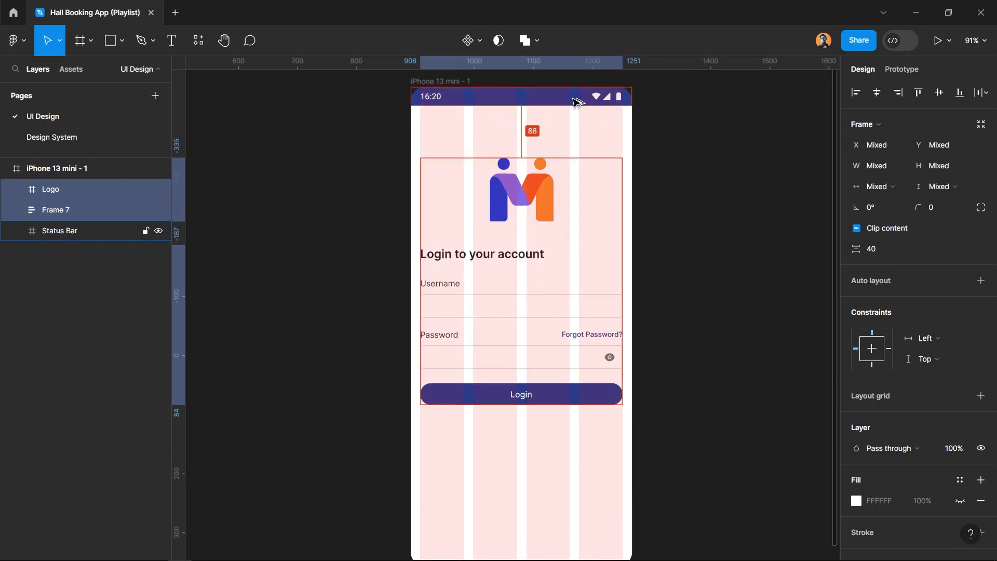
key(Up)
key(Up)
key(Up)
key(Up)
key(Up)
key(Up)
key(Up)
key(Up)
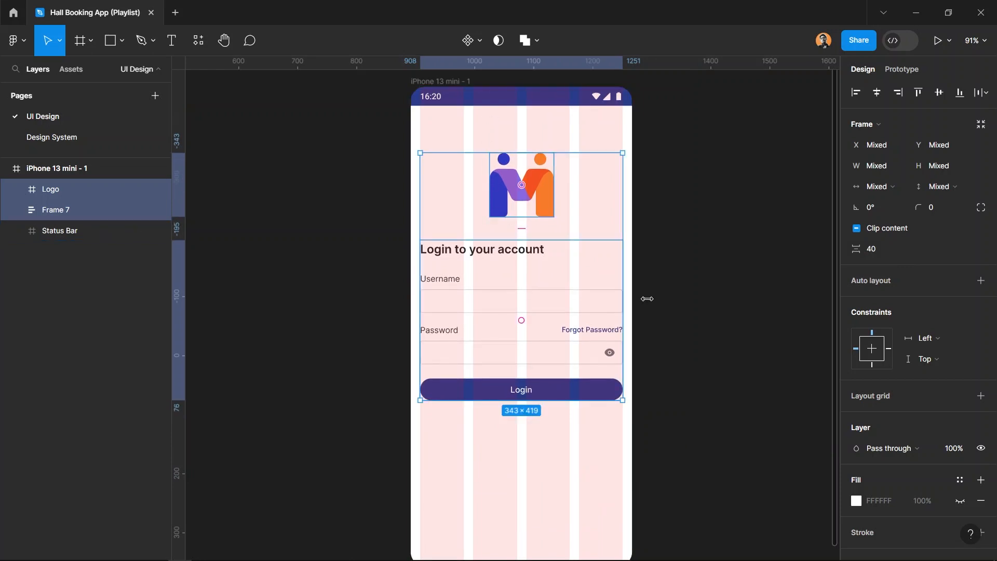
Deselect the logo and form and hide the layout grids
click(655, 323)
scroll(439, 254, down, 2)
key(shift+g)
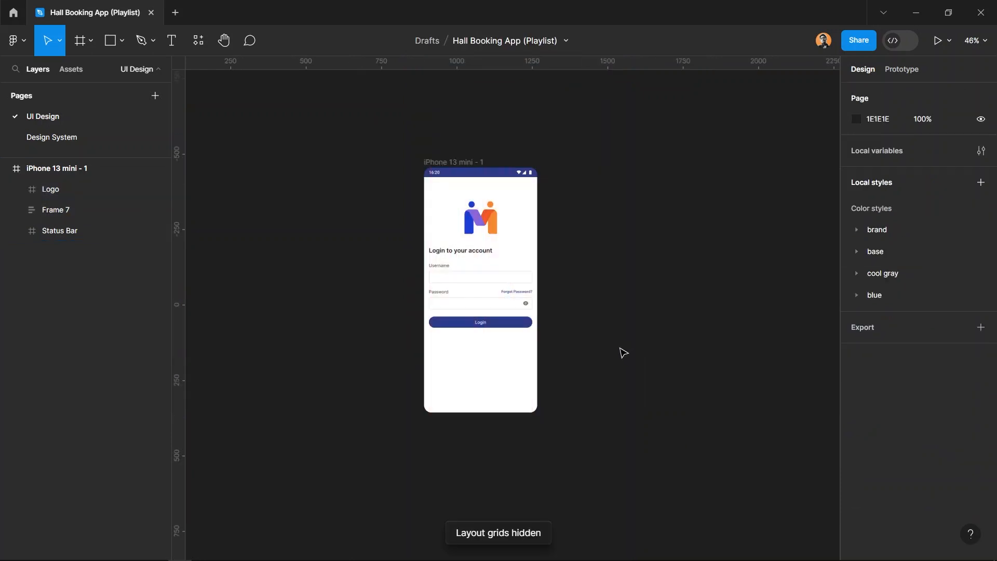
Rename the iPhone 13 mini - 1 frame as "Login Page"
scroll(511, 316, up, 1)
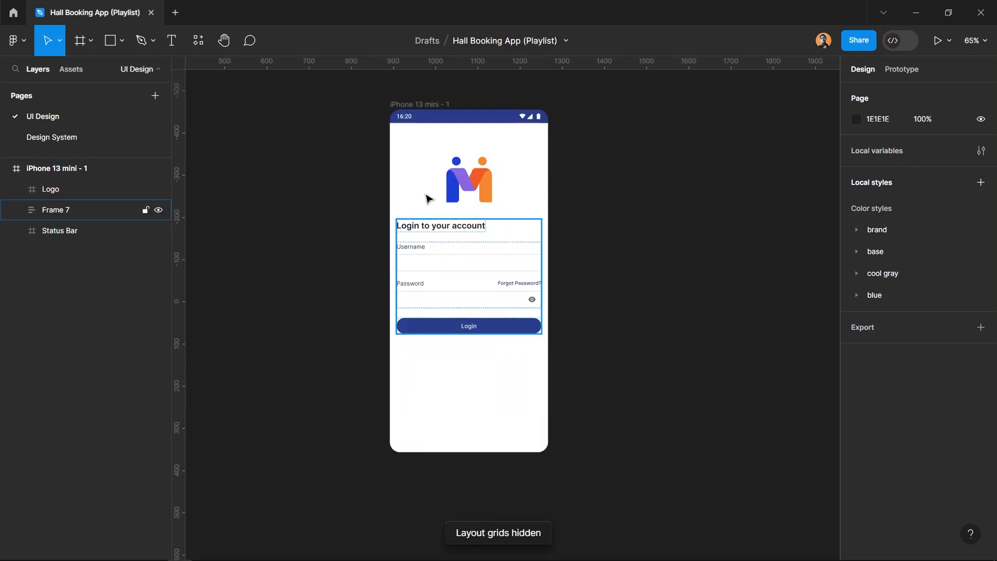
click(421, 106)
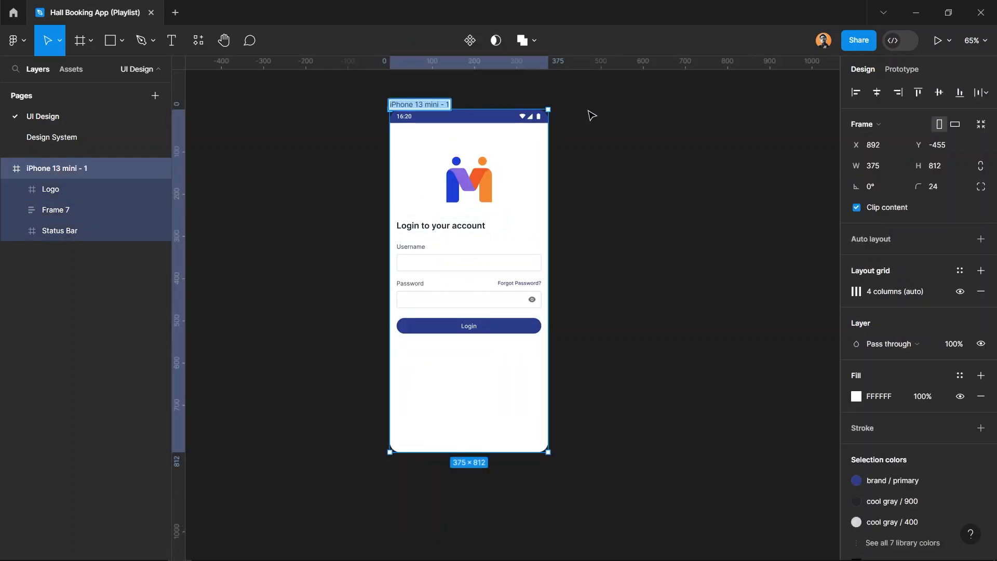
text(Login Page)
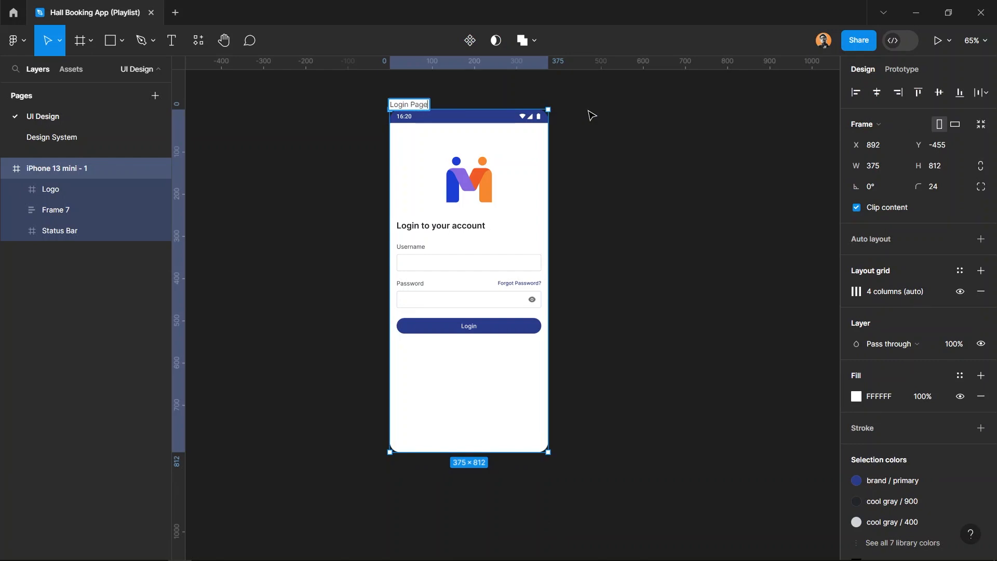
key(Return)
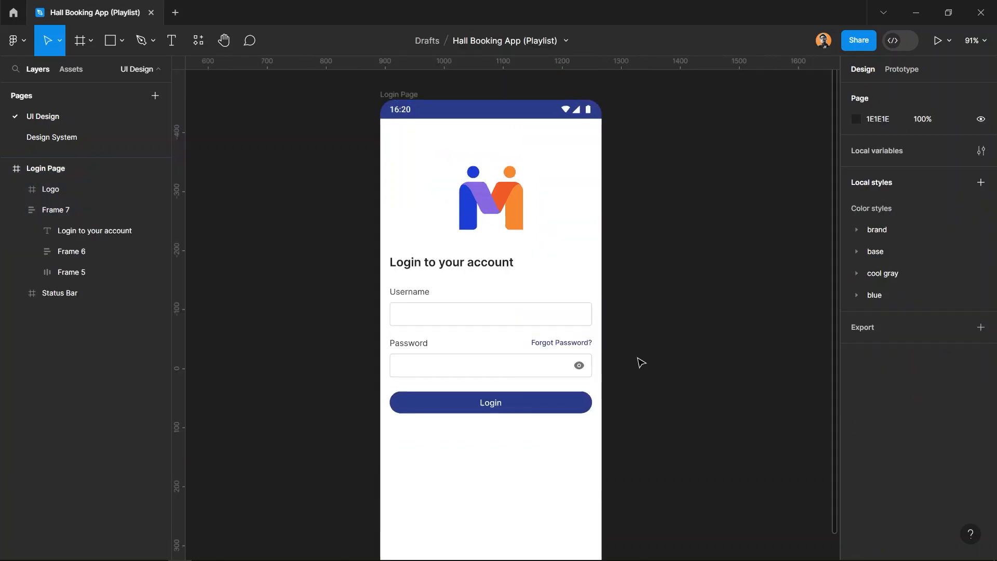
Set the line height of the Login button's text to 130%
ctrl+click(486, 403)
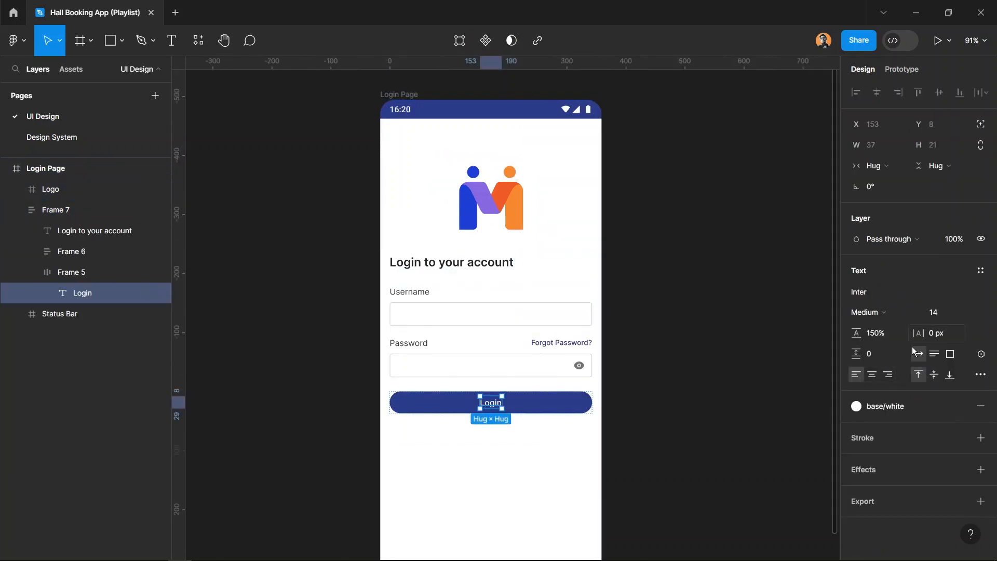
click(876, 339)
text(130)
key(Return)
Increase the Login button's vertical padding to 10
click(564, 405)
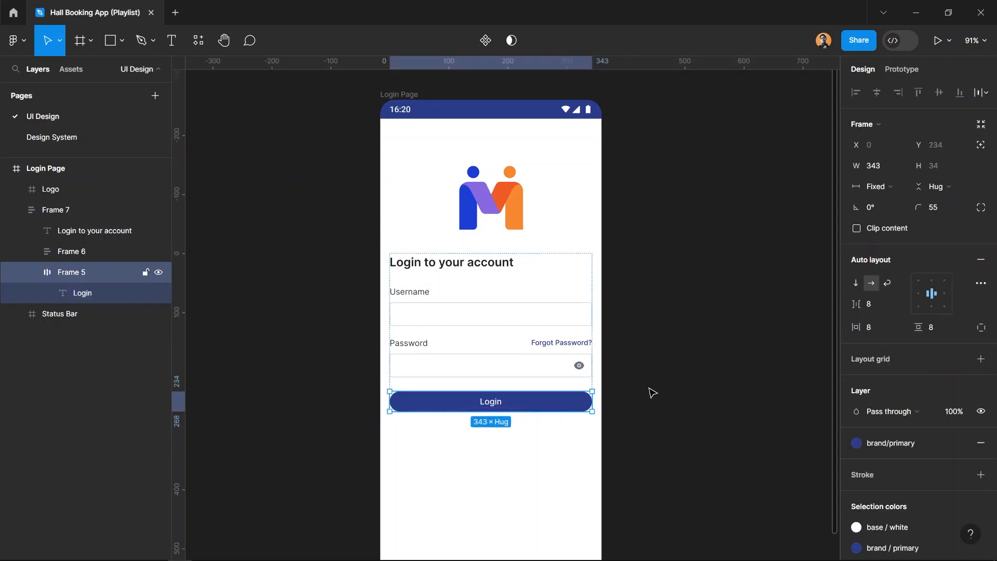
key(Up)
key(Up)
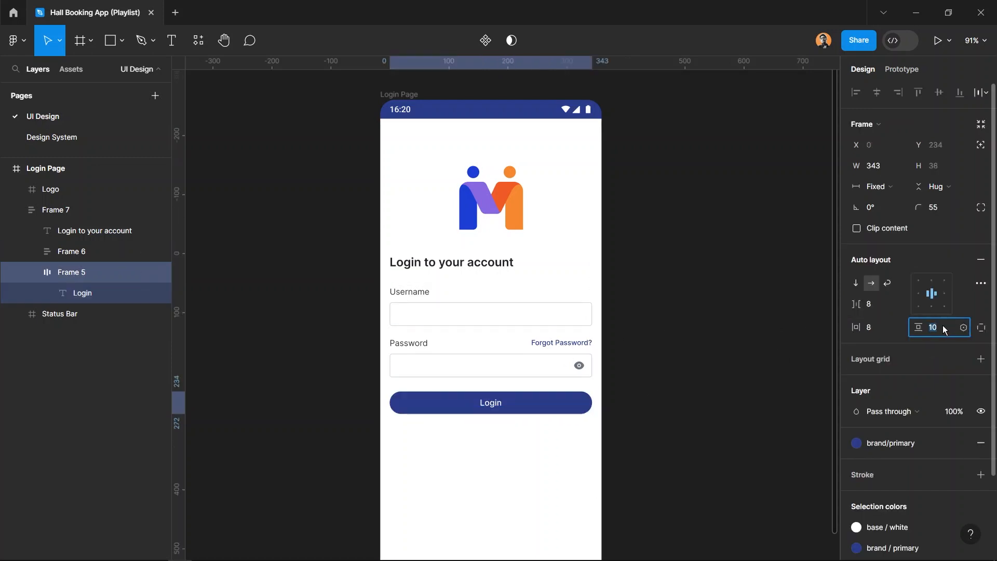
click(675, 419)
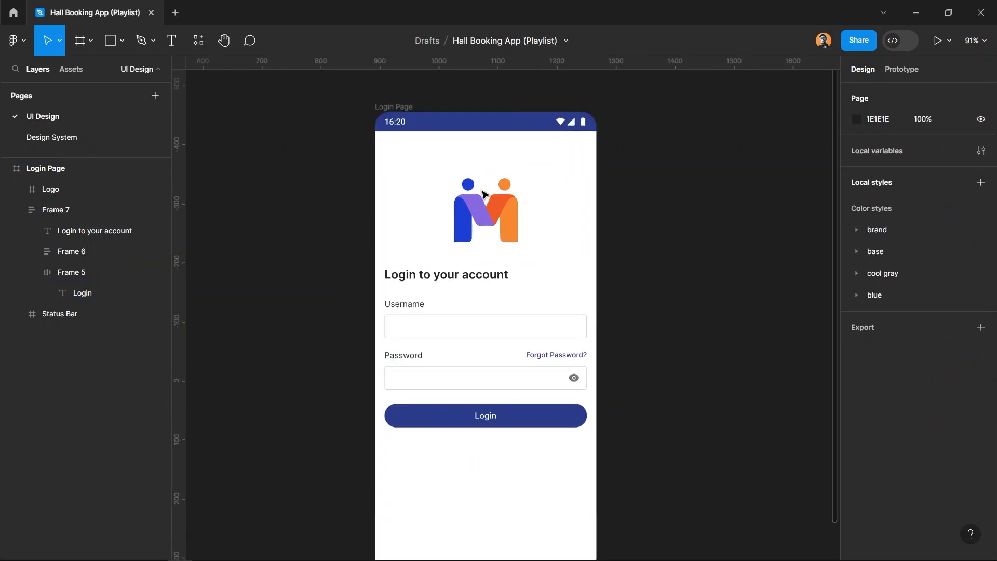
scroll(483, 194, down, 2)
scroll(483, 194, down, 3)
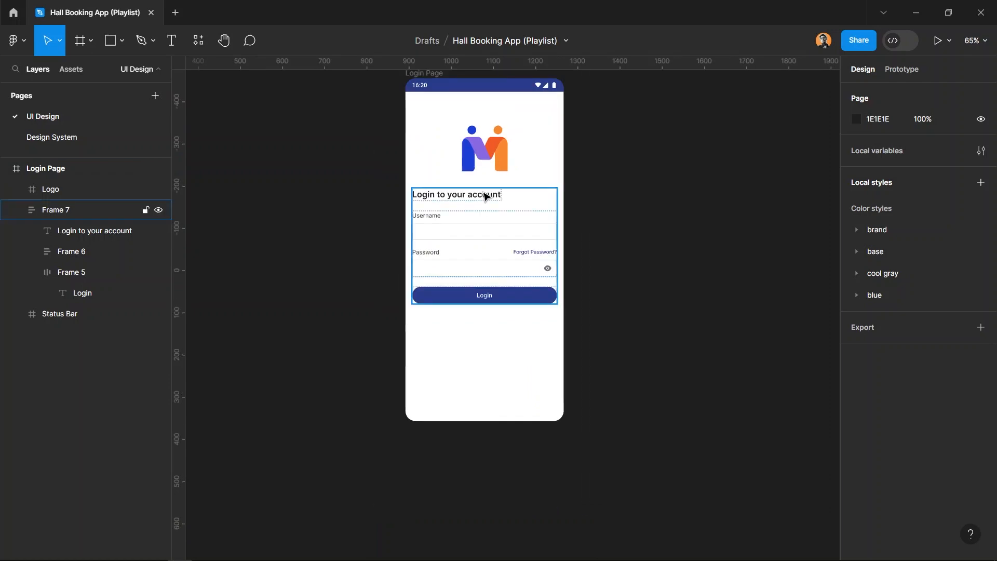
scroll(483, 195, up, 2)
click(514, 454)
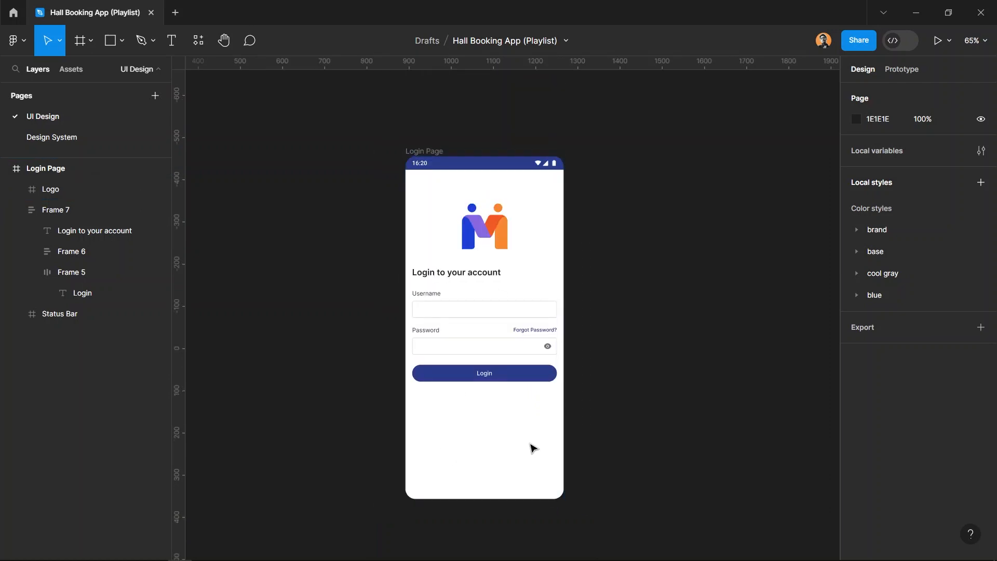